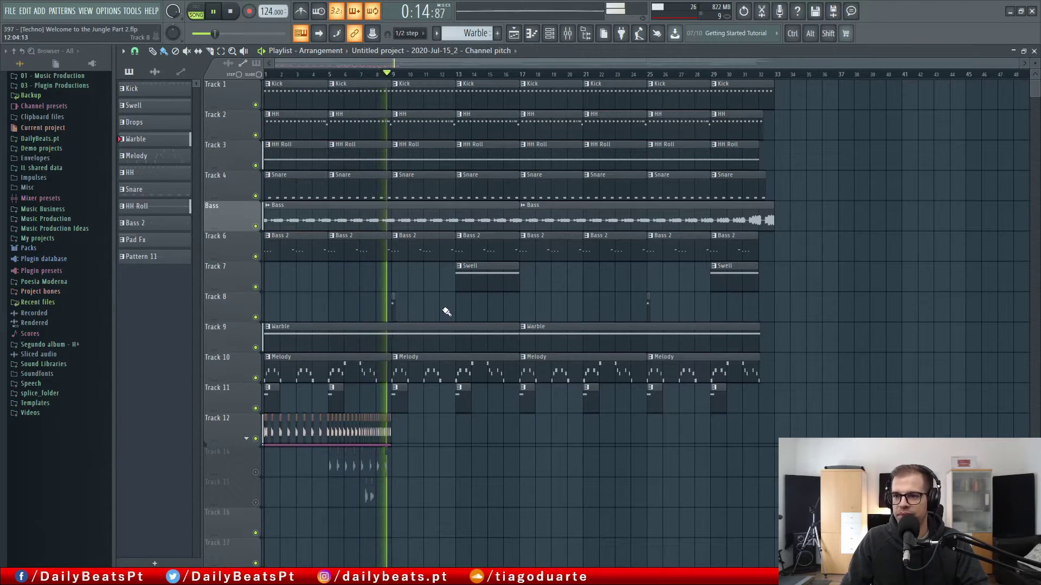
# Step: Duplicate the full 32-bar arrangement across all tracks so that copies start at bars 33, 65, 97 and 129
pyautogui.moveTo(425, 434); pyautogui.dragTo(249, 459)
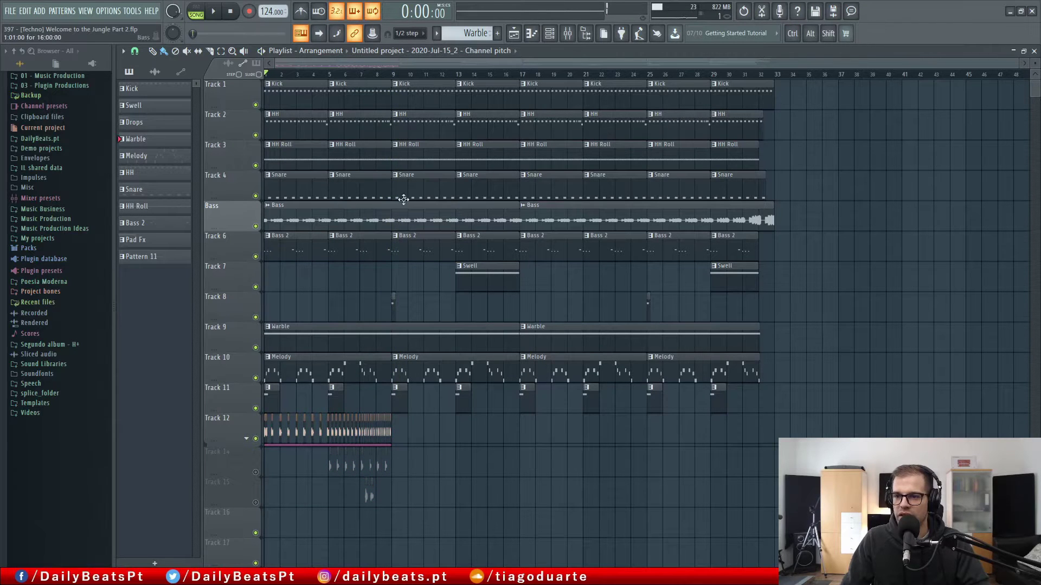
pyautogui.keyDown('ctrl'); pyautogui.click(233, 370); pyautogui.keyUp('ctrl')
pyautogui.moveTo(775, 510); pyautogui.dragTo(892, 106)
pyautogui.hscroll(6, 379, 160)
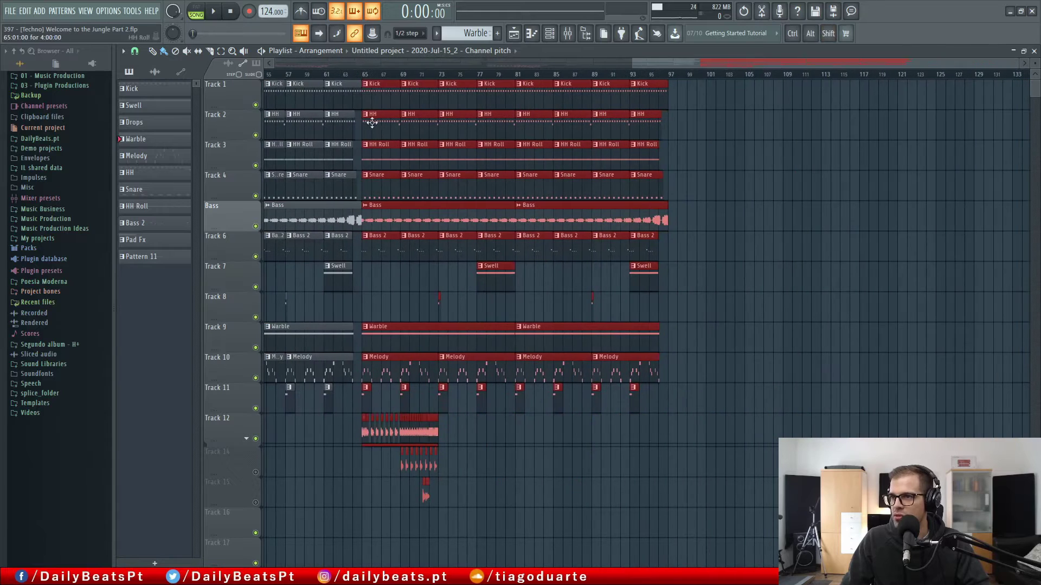
pyautogui.moveTo(383, 104); pyautogui.dragTo(942, 97)
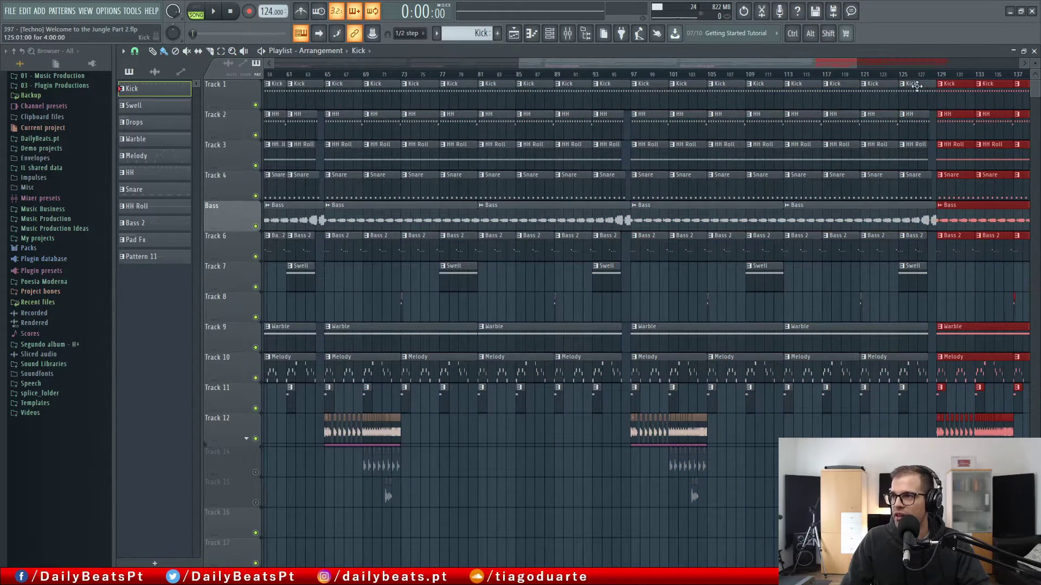
pyautogui.moveTo(765, 62); pyautogui.dragTo(271, 84)
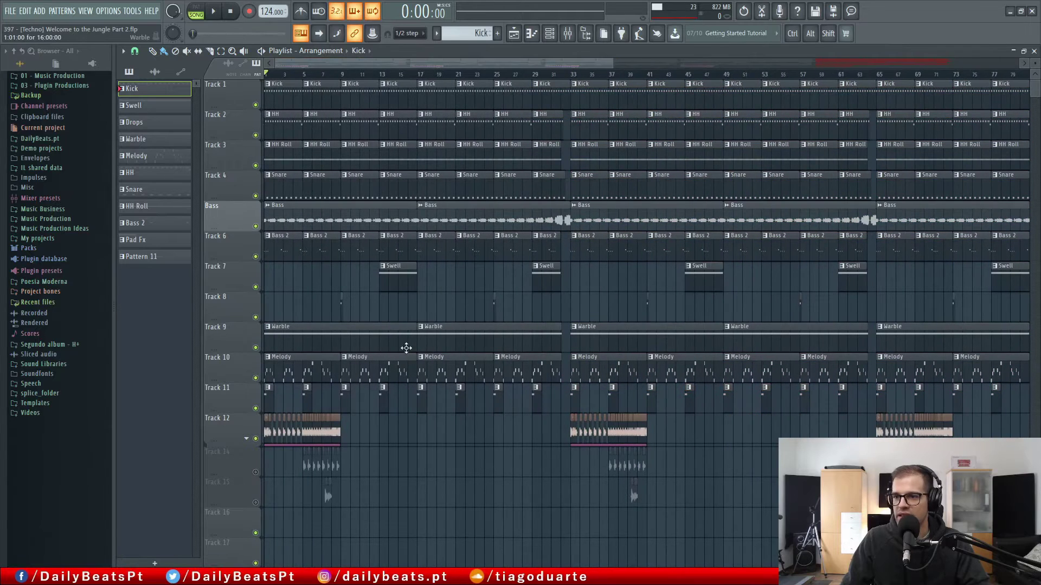
pyautogui.moveTo(387, 485); pyautogui.dragTo(261, 415)
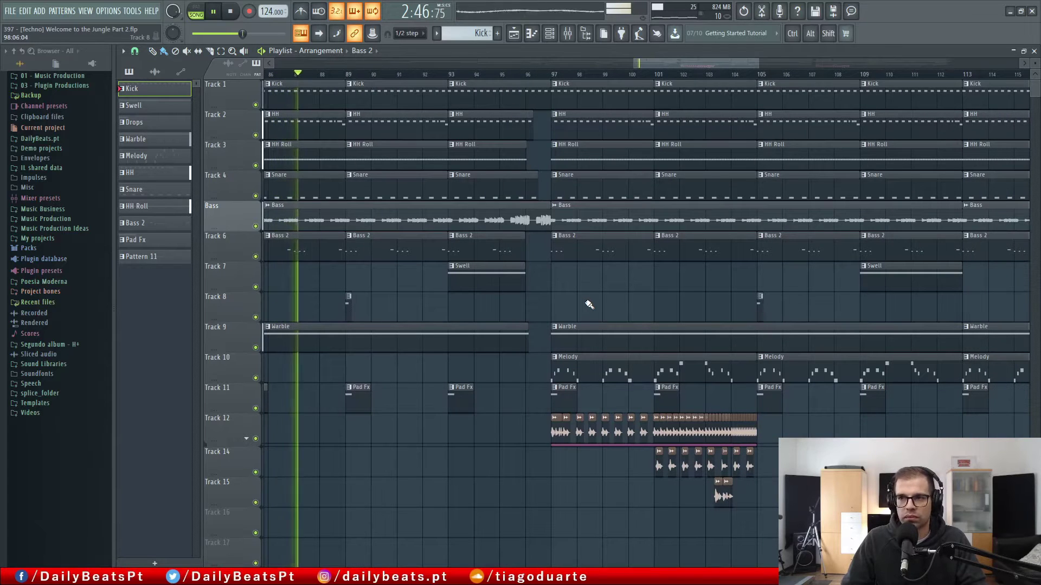
# Step: Delete the HH, HH Roll and Snare clips in bars 97 to 112
pyautogui.hscroll(2, 584, 298)
pyautogui.hscroll(1, 504, 141)
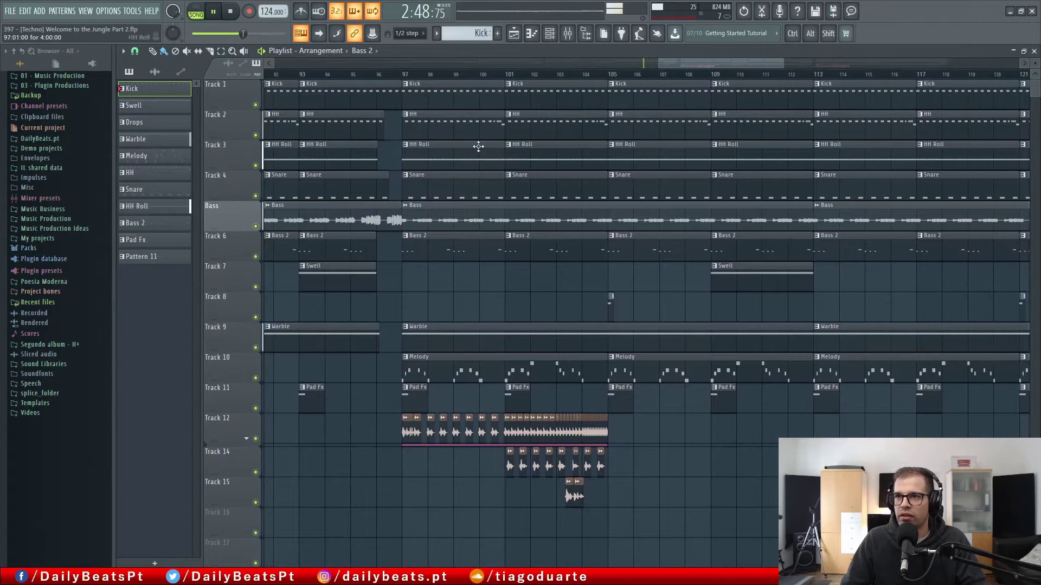
pyautogui.moveTo(455, 91); pyautogui.dragTo(483, 141)
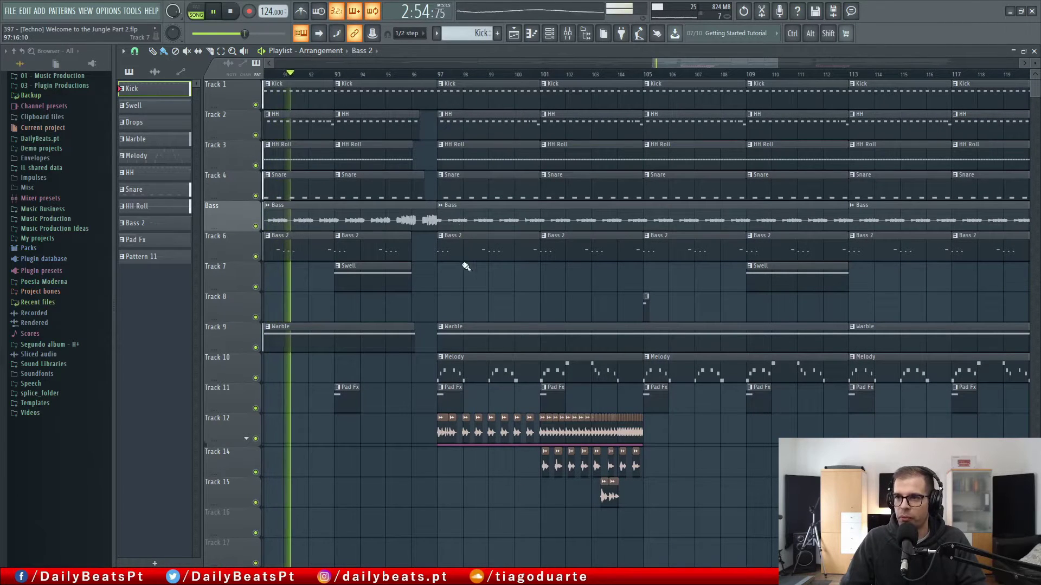
pyautogui.moveTo(474, 185)
pyautogui.mouseDown()
pyautogui.moveTo(482, 140)
pyautogui.moveTo(599, 185)
pyautogui.moveTo(699, 157)
pyautogui.moveTo(710, 140)
pyautogui.moveTo(768, 187)
pyautogui.mouseUp()
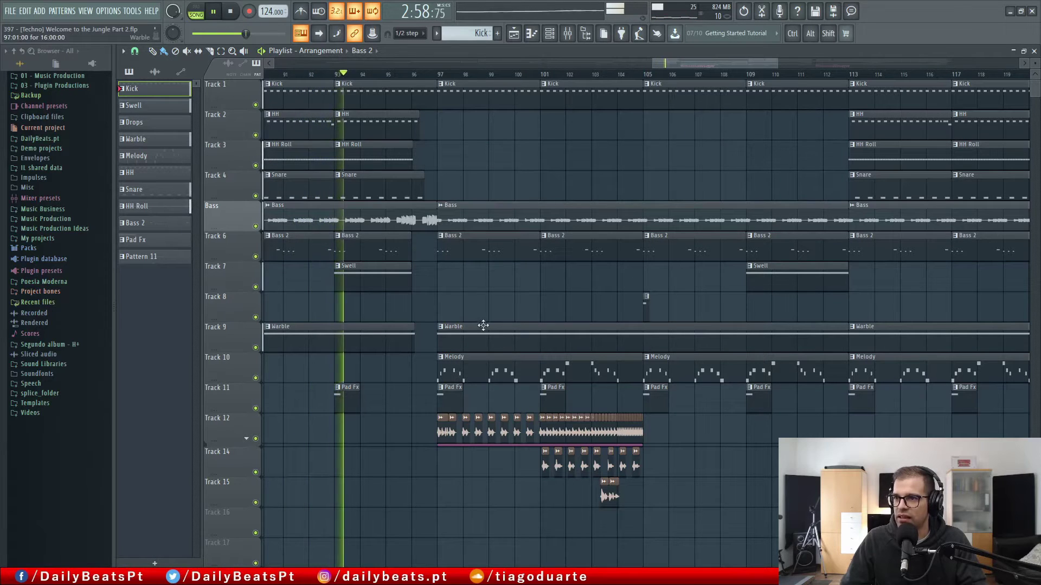
# Step: Delete the Warble clip at bar 97, the Melody and Pad Fx clips in bars 97–104, and the Track 12, 14 and 15 audio clips from bar 101
pyautogui.moveTo(475, 337)
pyautogui.mouseDown()
pyautogui.moveTo(446, 402)
pyautogui.moveTo(500, 405)
pyautogui.mouseUp()
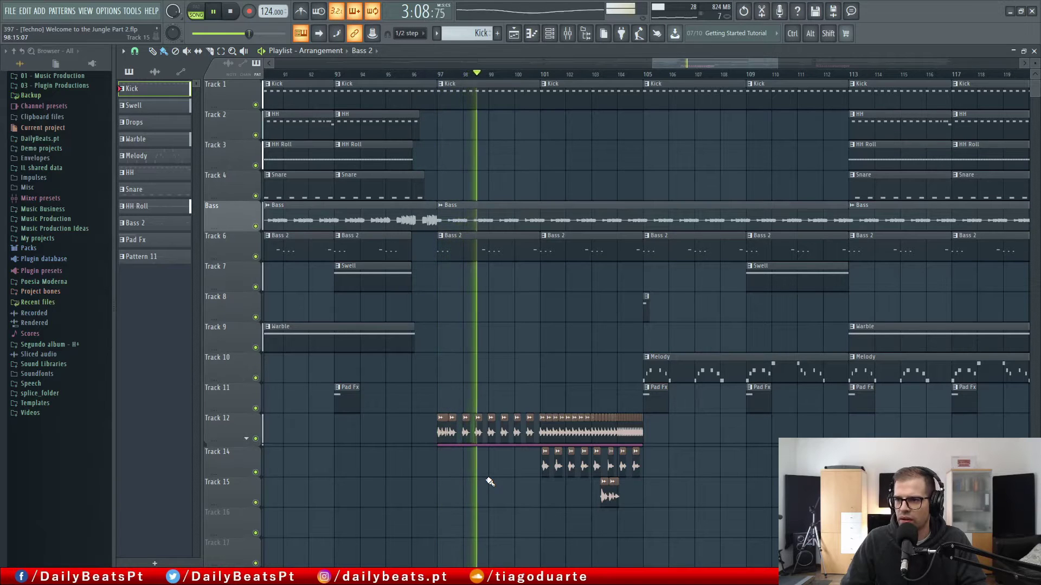
pyautogui.rightClick(543, 436)
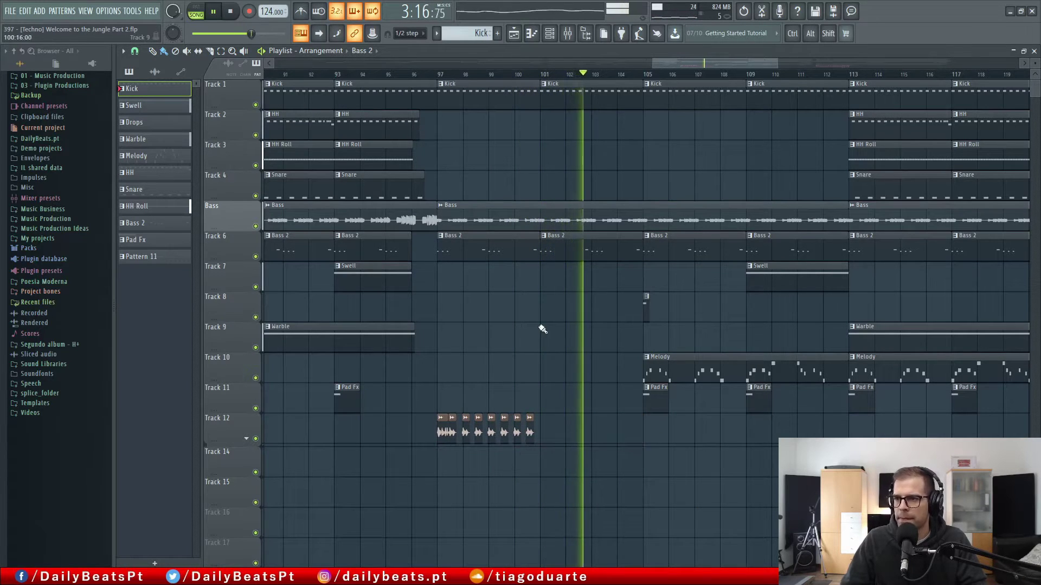
# Step: Play the song from about bar 95 and check the transition into the thinned-out section from bar 97
pyautogui.click(386, 74)
pyautogui.scroll(4, 459, 358)
pyautogui.moveTo(379, 382); pyautogui.dragTo(759, 477)
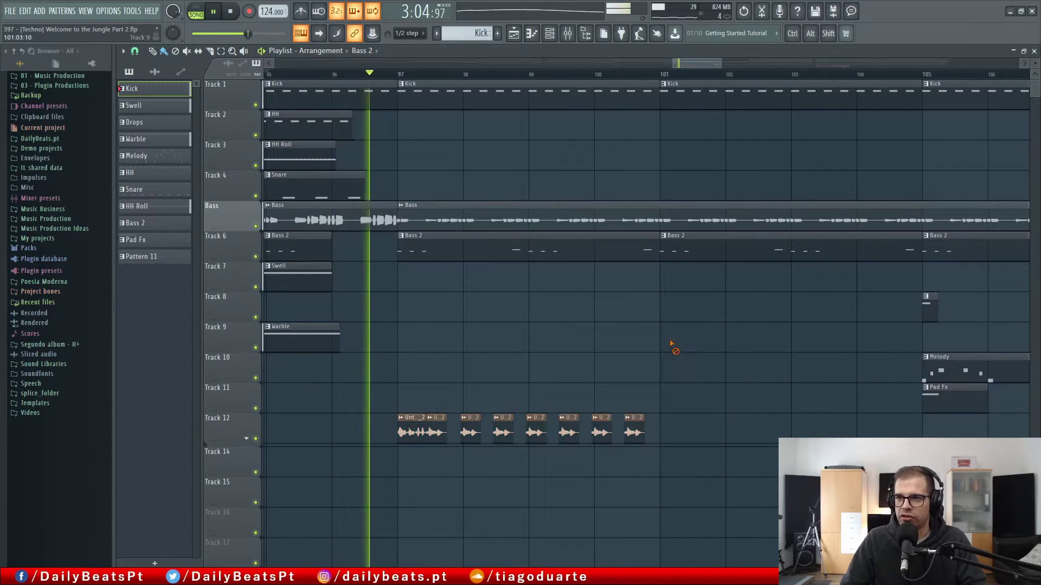
pyautogui.scroll(-3, 692, 343)
pyautogui.moveTo(687, 345); pyautogui.dragTo(594, 351)
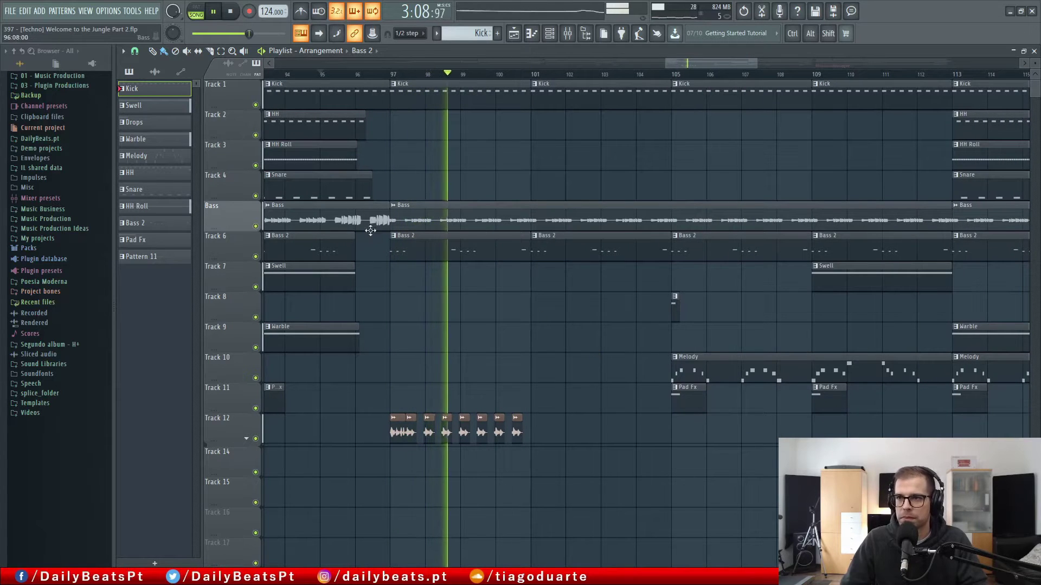
pyautogui.moveTo(569, 318); pyautogui.dragTo(479, 343)
pyautogui.moveTo(515, 302); pyautogui.dragTo(493, 319)
pyautogui.hscroll(-3, 491, 342)
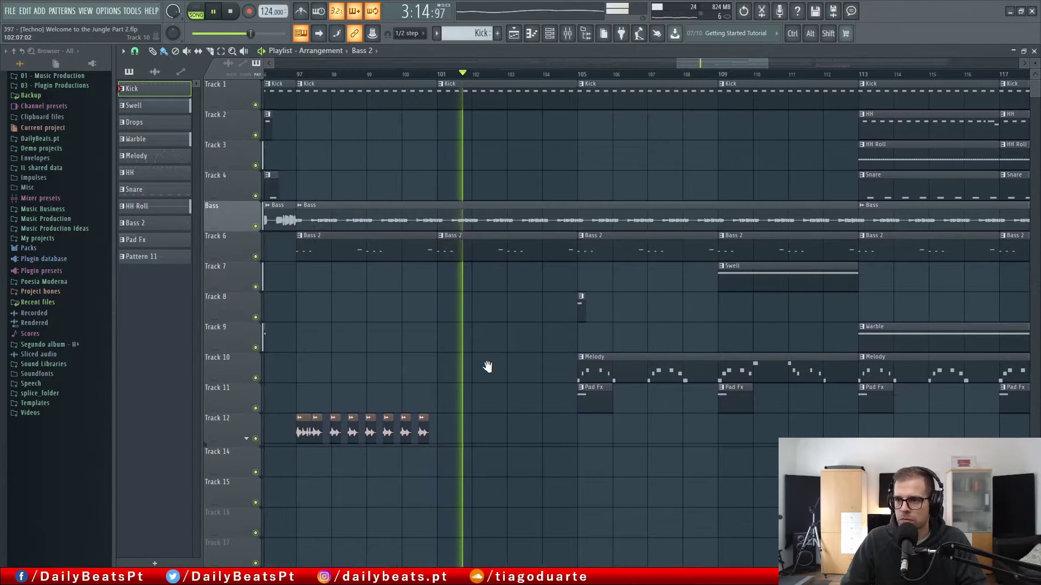
# Step: Copy the Track 12 audio clips from bar 97 to bar 105 and delete the Melody clip at bar 105
pyautogui.moveTo(487, 386); pyautogui.dragTo(579, 431)
pyautogui.click(673, 353)
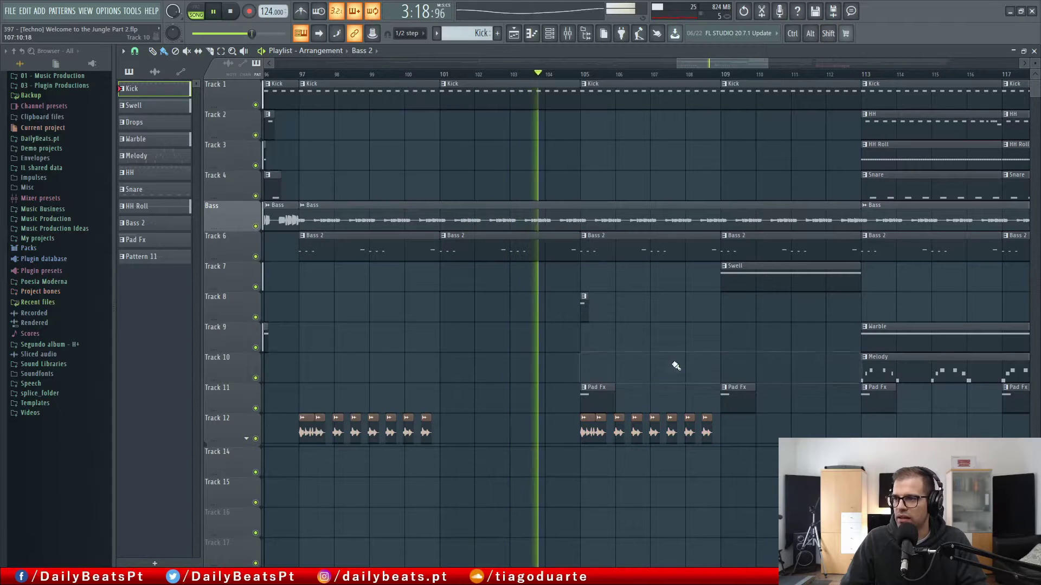
# Step: Copy the HH and HH Roll clips from bars 113–120 into bars 105–112 and play from just before that section
pyautogui.hscroll(5, 673, 364)
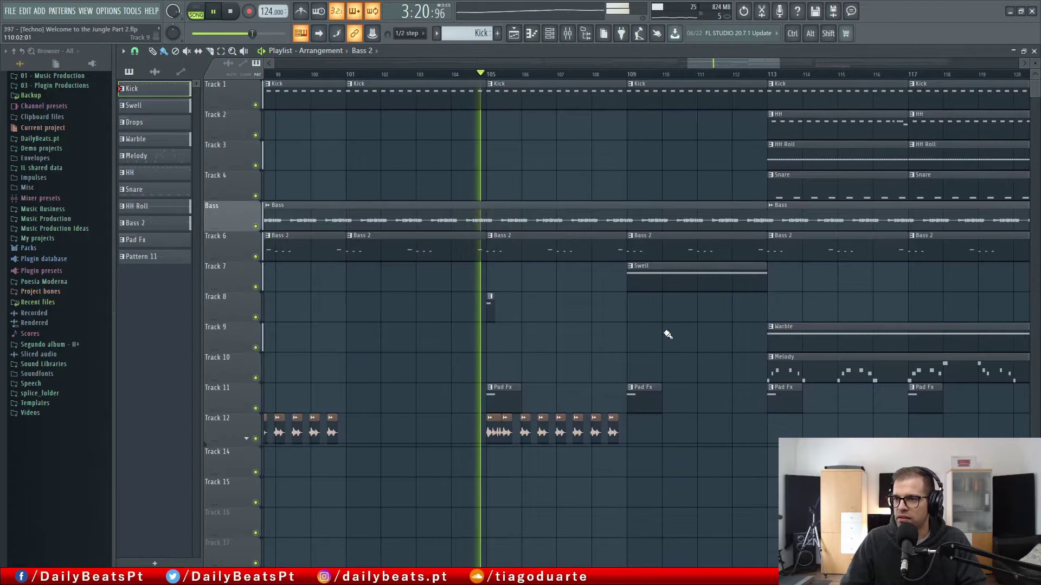
pyautogui.moveTo(755, 142); pyautogui.dragTo(957, 167)
pyautogui.moveTo(921, 136); pyautogui.dragTo(641, 136)
pyautogui.click(417, 74)
pyautogui.hscroll(3, 474, 185)
pyautogui.keyDown('ctrl'); pyautogui.click(465, 185); pyautogui.keyUp('ctrl')
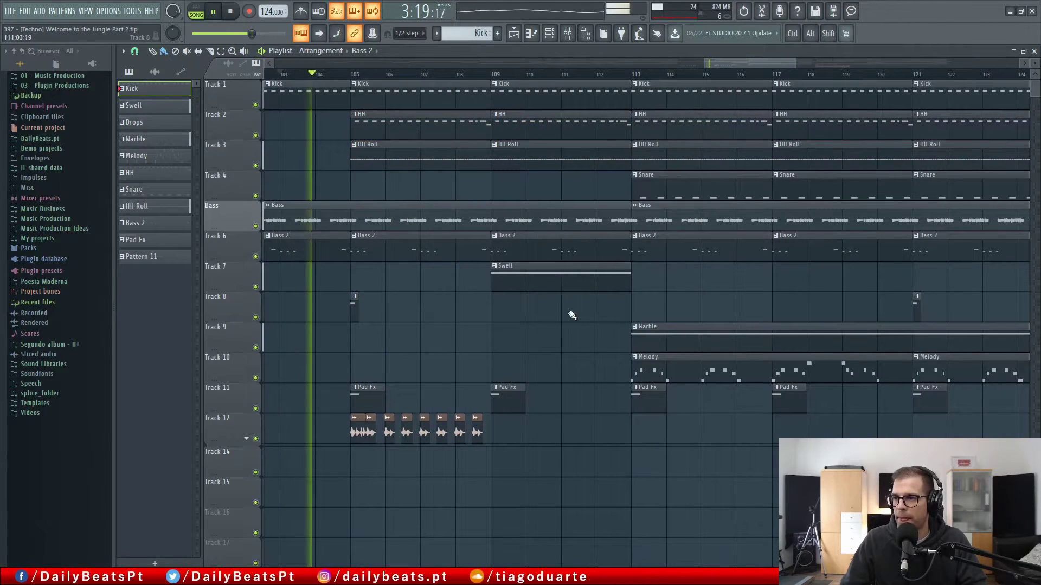
# Step: Delete the Melody clips in bars 113–128 and the HH Roll clips in bars 105–112
pyautogui.scroll(-5, 482, 315)
pyautogui.rightClick(501, 360)
pyautogui.rightClick(631, 361)
pyautogui.rightClick(378, 150)
pyautogui.rightClick(461, 157)
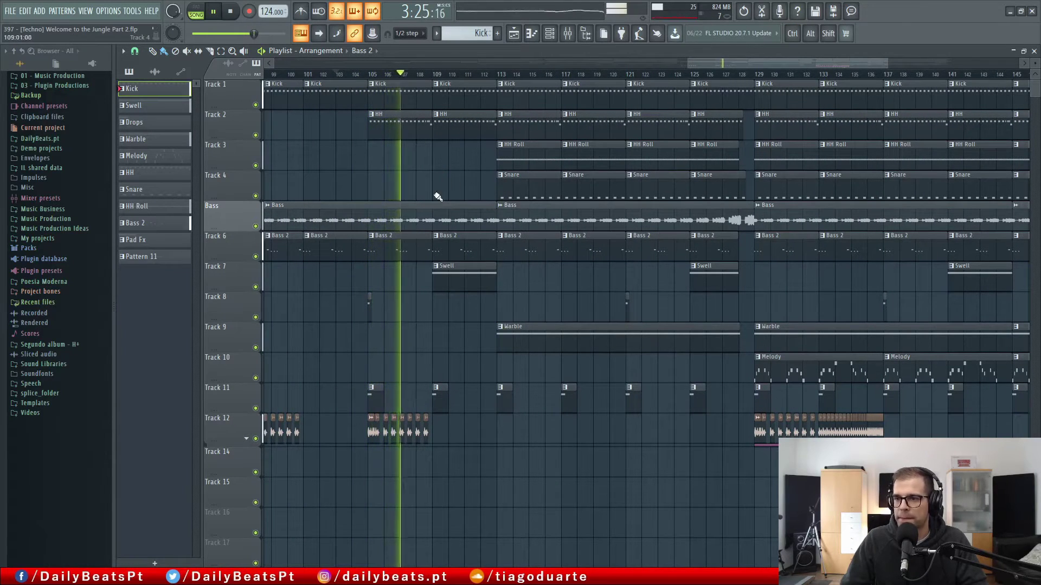
# Step: Copy the opening audio clip on Track 12 from bar 105 to bars 113, 117, 121 and 125
pyautogui.scroll(5, 465, 248)
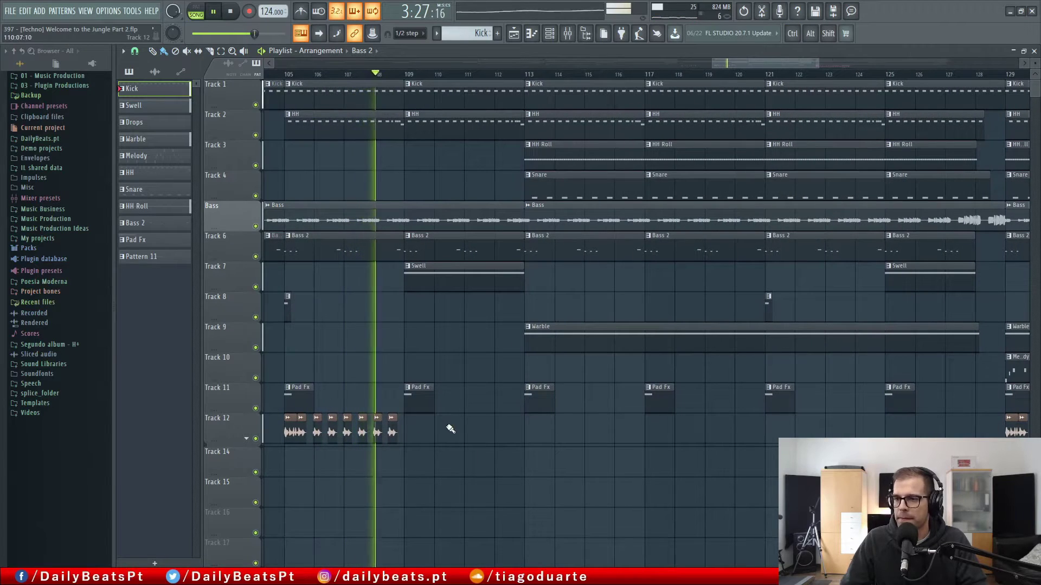
pyautogui.click(295, 428)
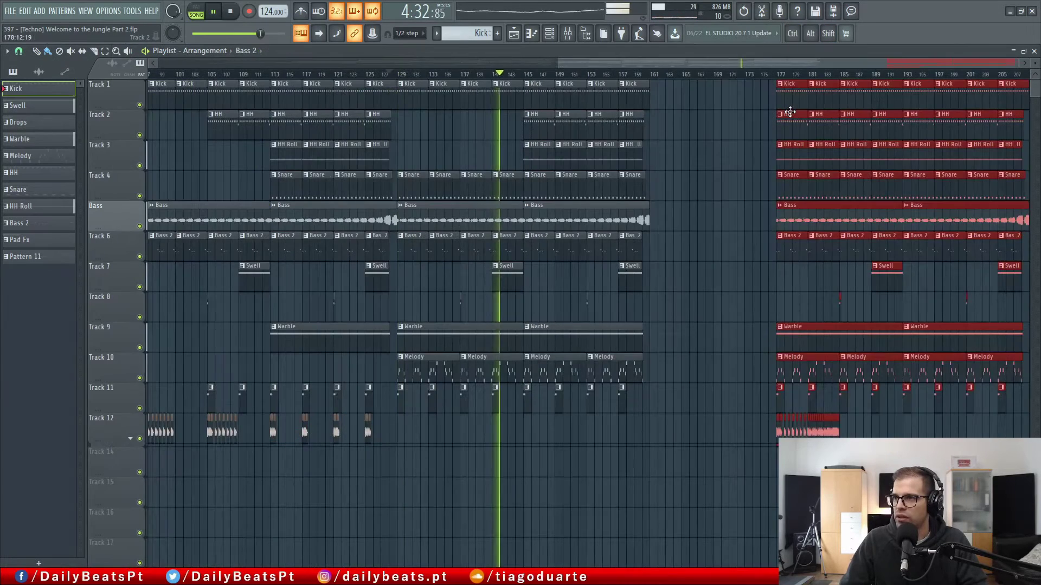
# Step: Delete the Kick, HH, HH Roll, Snare, Bass and Bass 2 clips in bars 145 to 160
pyautogui.scroll(4, 666, 234)
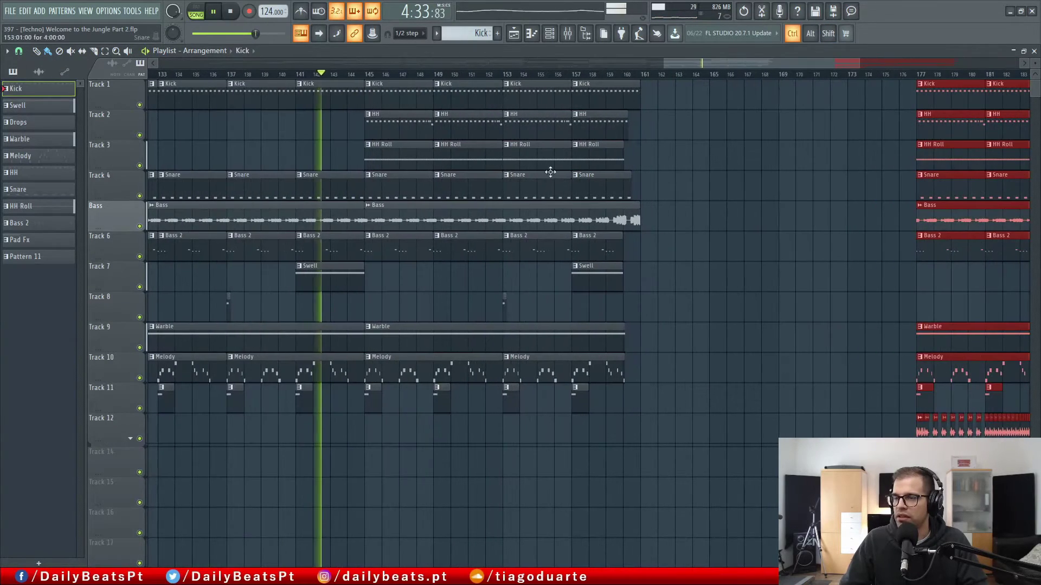
pyautogui.rightClick(389, 108)
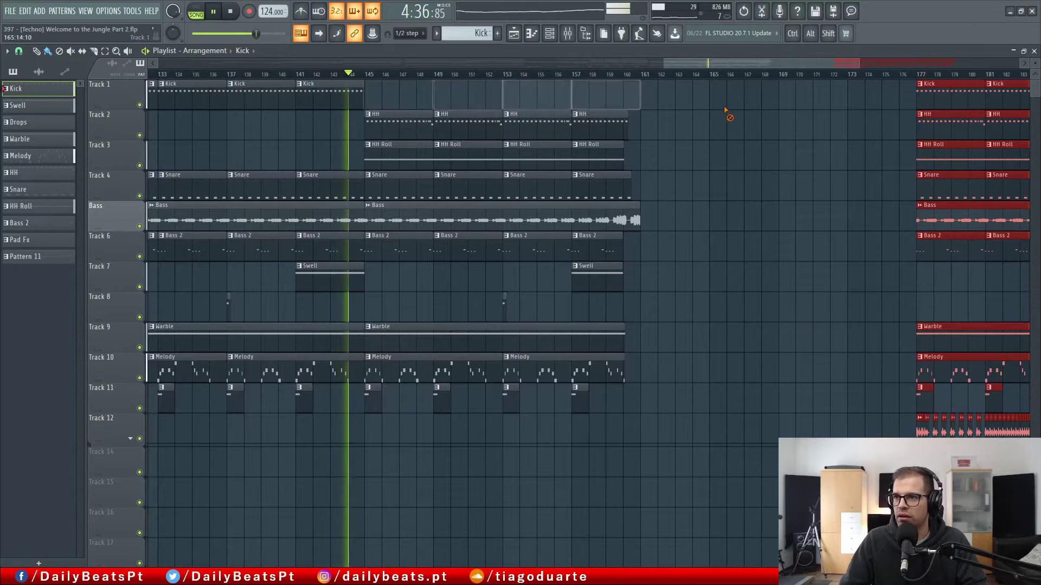
pyautogui.rightClick(466, 125)
pyautogui.rightClick(400, 157)
pyautogui.rightClick(466, 184)
pyautogui.rightClick(510, 159)
pyautogui.rightClick(542, 185)
pyautogui.rightClick(601, 184)
pyautogui.rightClick(578, 163)
pyautogui.rightClick(418, 222)
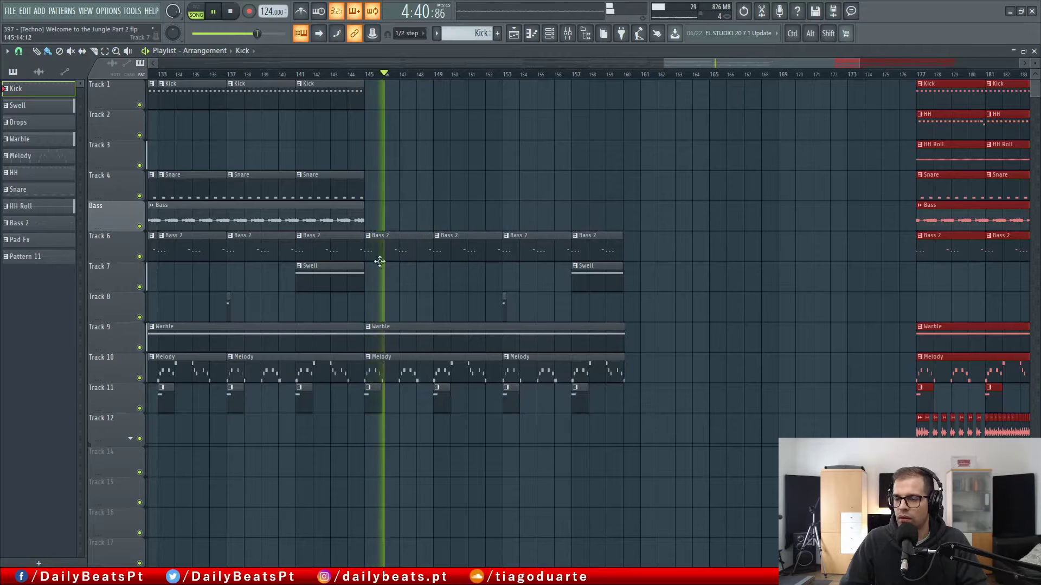
pyautogui.rightClick(395, 250)
pyautogui.rightClick(542, 249)
pyautogui.rightClick(447, 286)
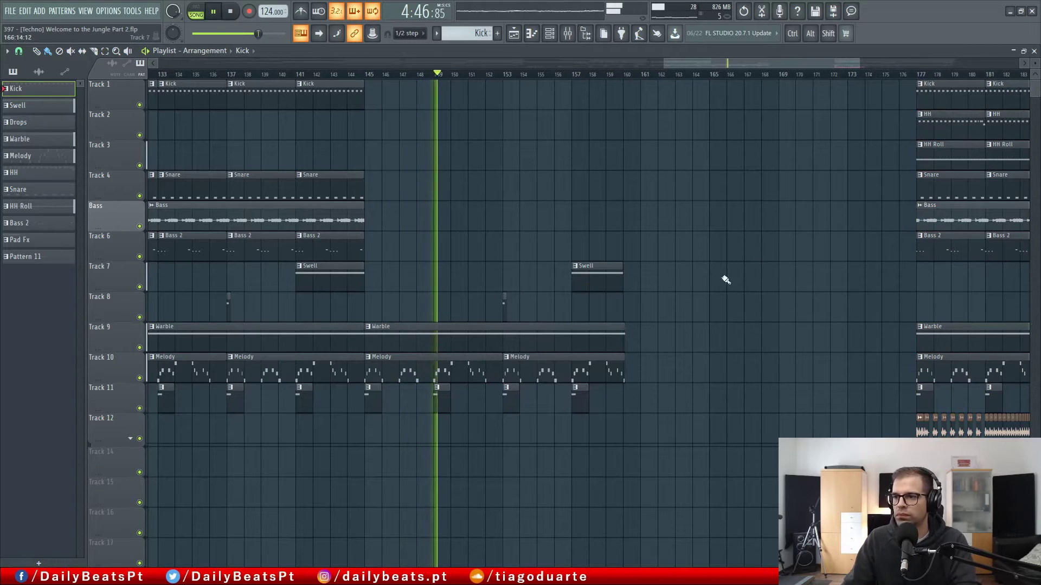
# Step: Extend the last Swell, Warble and Melody clips of the breakdown so that they end at bar 161
pyautogui.moveTo(624, 348)
pyautogui.mouseDown()
pyautogui.moveTo(648, 351)
pyautogui.moveTo(646, 255)
pyautogui.mouseUp()
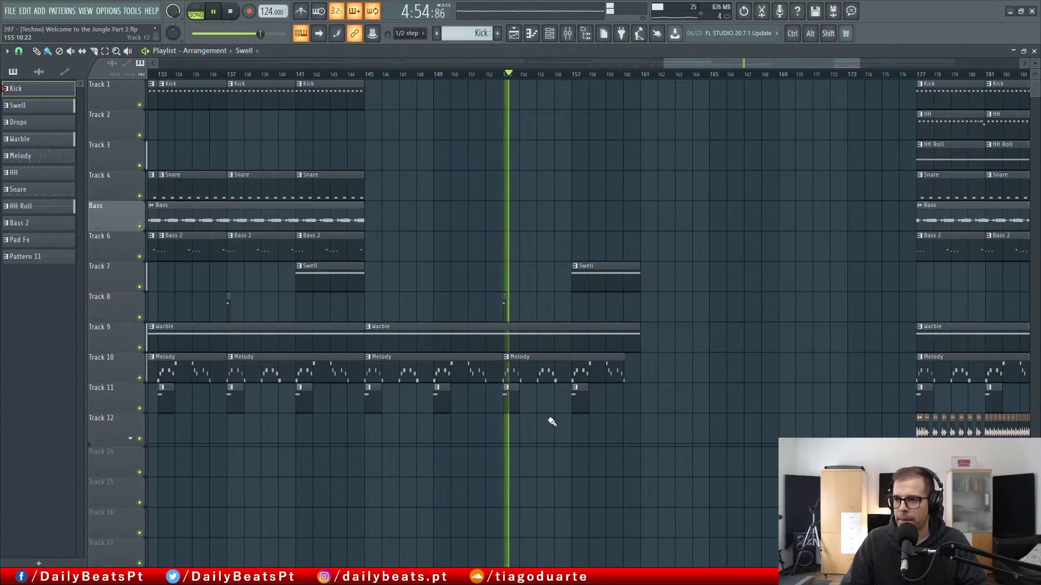
pyautogui.moveTo(626, 306); pyautogui.dragTo(491, 327)
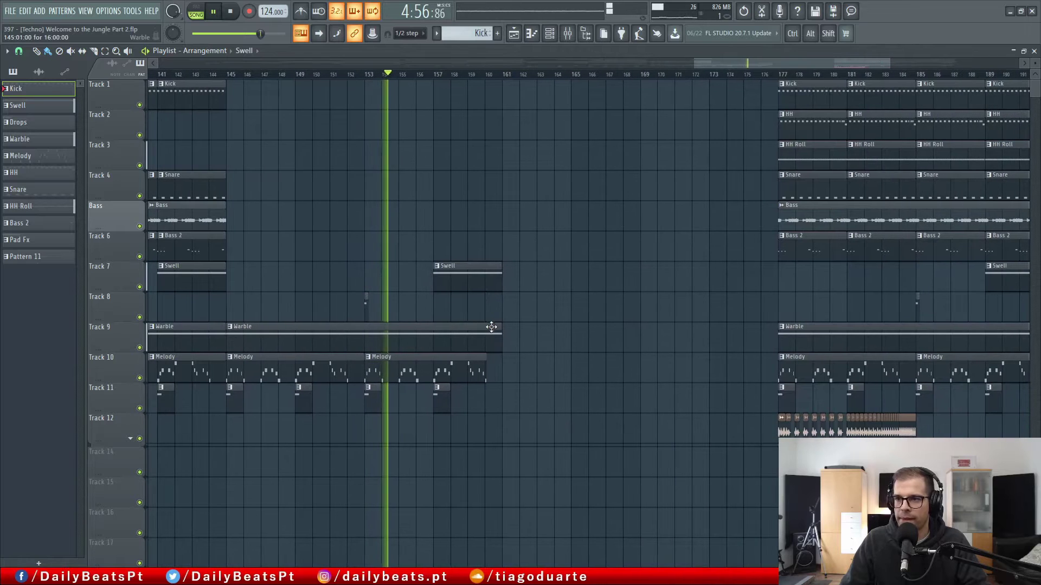
pyautogui.moveTo(486, 376); pyautogui.dragTo(499, 404)
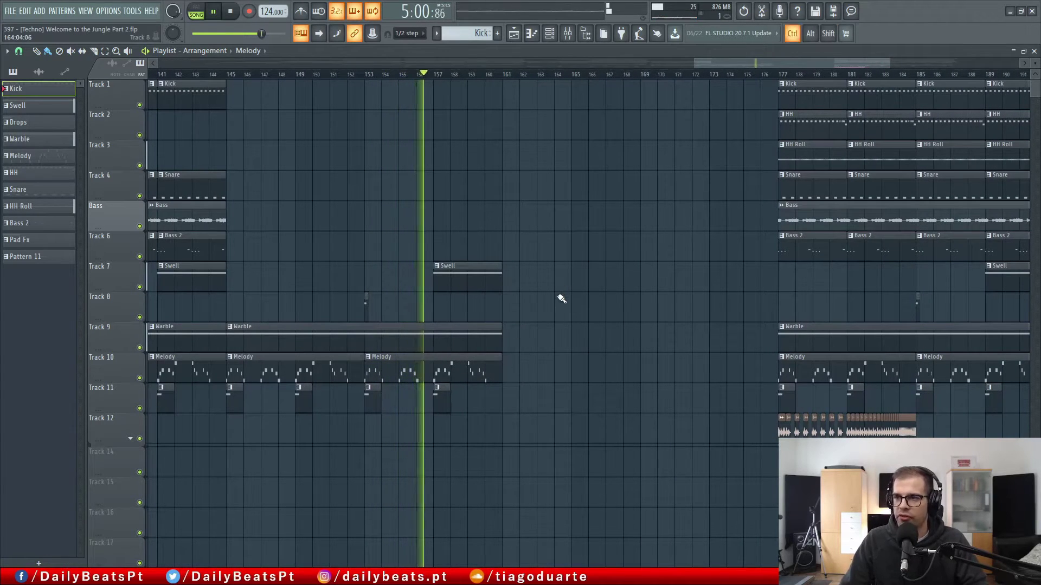
# Step: Duplicate the breakdown clips on Tracks 7 to 11 from bars 145–160 into bars 161–176
pyautogui.scroll(-4, 561, 295)
pyautogui.moveTo(547, 233); pyautogui.dragTo(275, 413)
pyautogui.hotkey('ctrl', 'b')
pyautogui.click(554, 250)
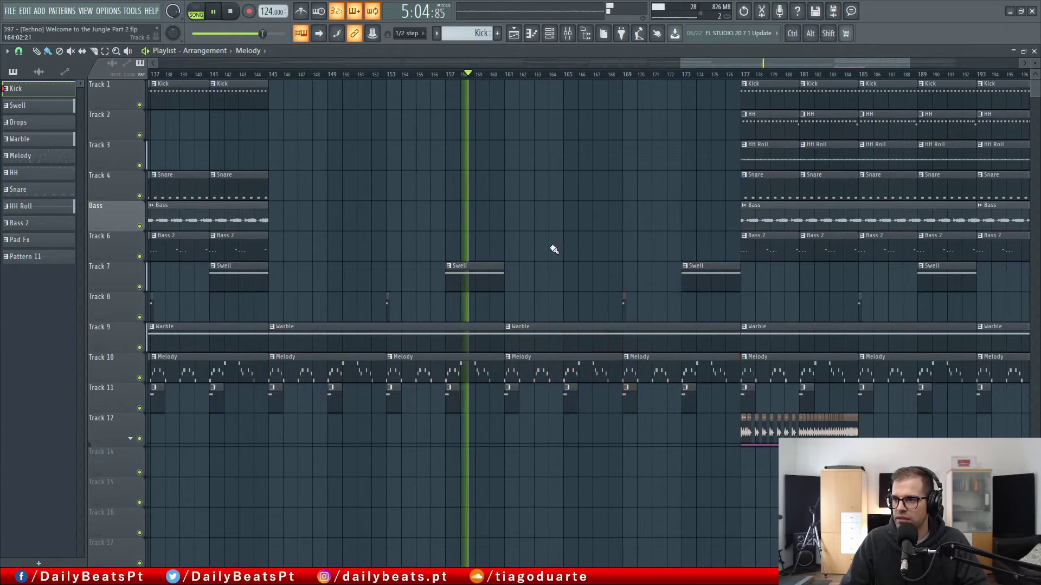
# Step: Mark bars 161 to 177 as the time selection and copy the Track 12 audio clips from bar 177 to bar 169
pyautogui.hscroll(2, 531, 257)
pyautogui.scroll(-2, 506, 268)
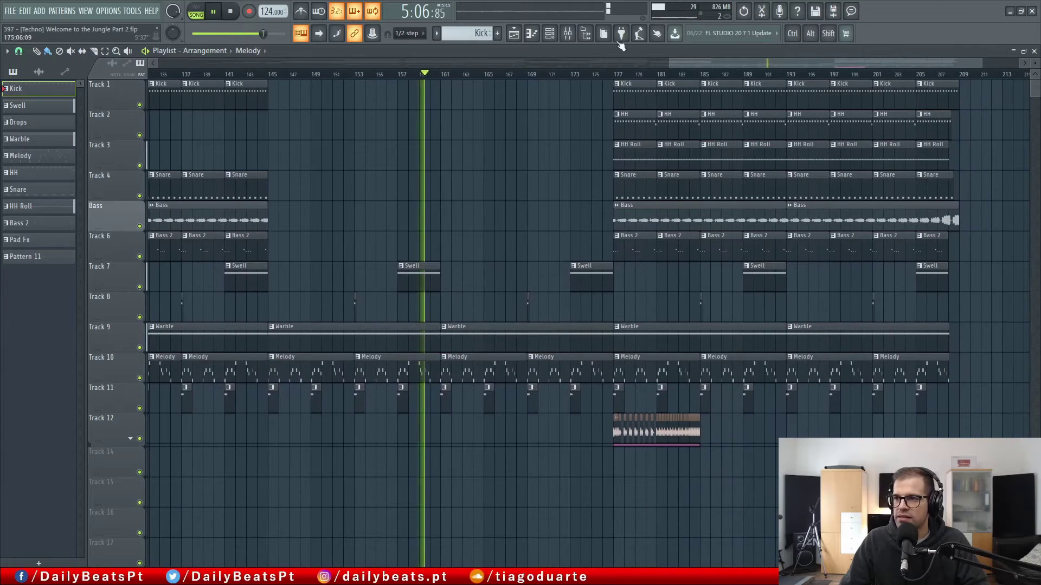
pyautogui.moveTo(618, 76); pyautogui.dragTo(445, 76)
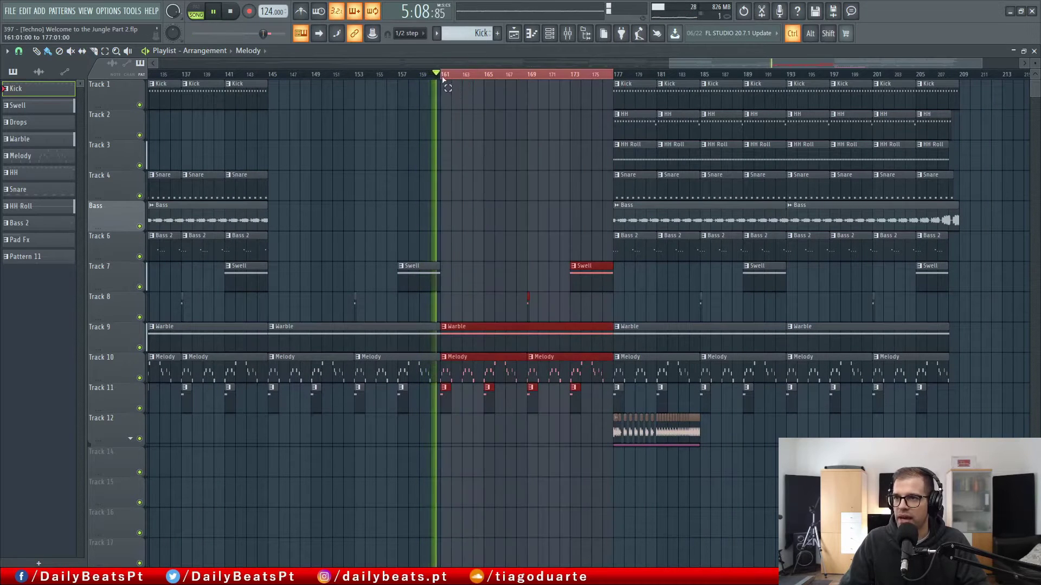
pyautogui.scroll(2, 540, 335)
pyautogui.scroll(1, 541, 334)
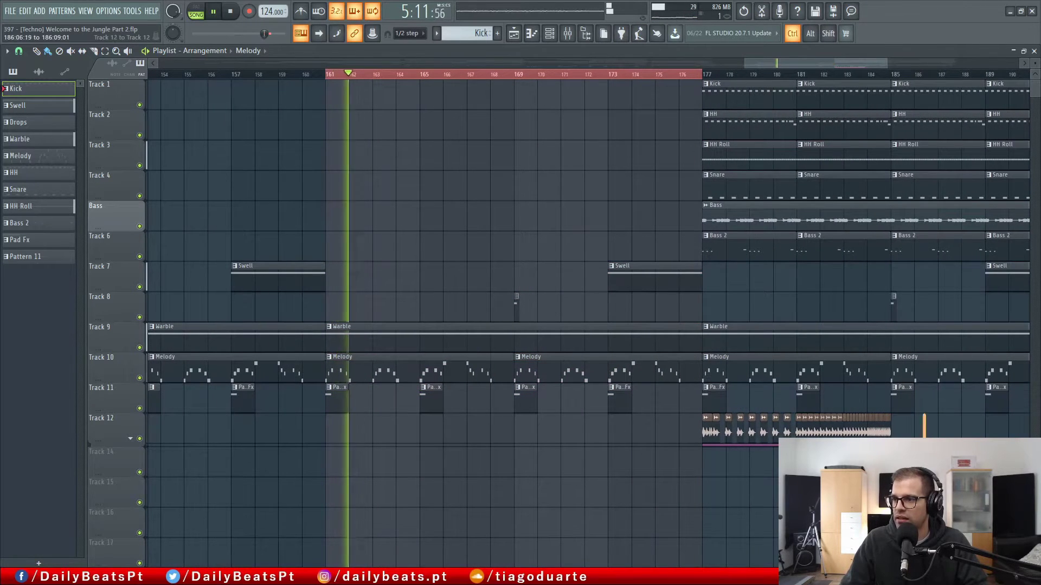
pyautogui.moveTo(837, 434); pyautogui.dragTo(658, 455)
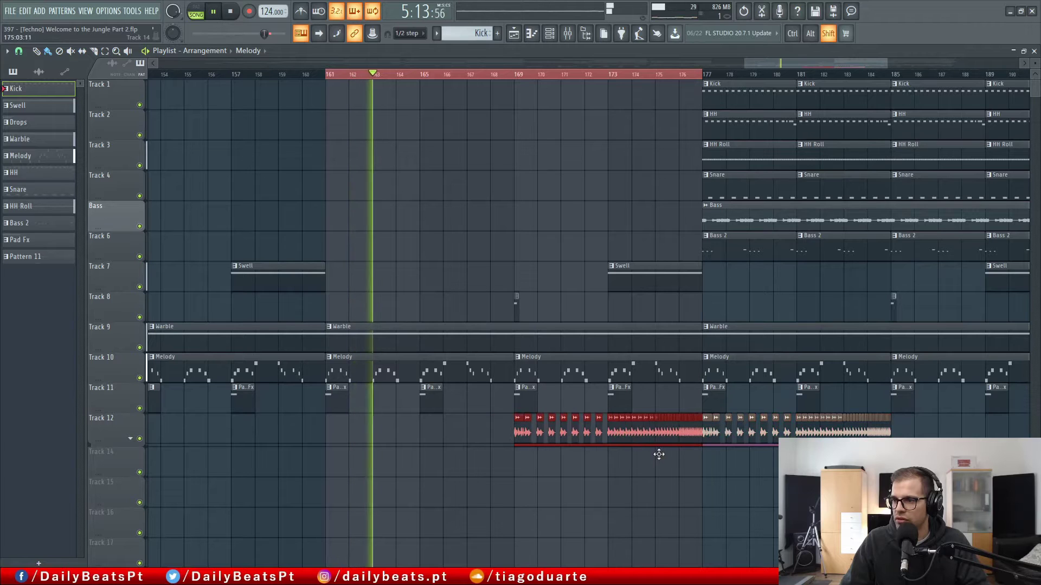
# Step: Move the Track 12 audio clips from bar 177 to bar 193 and select them there
pyautogui.moveTo(909, 416); pyautogui.dragTo(711, 471)
pyautogui.scroll(-3, 748, 476)
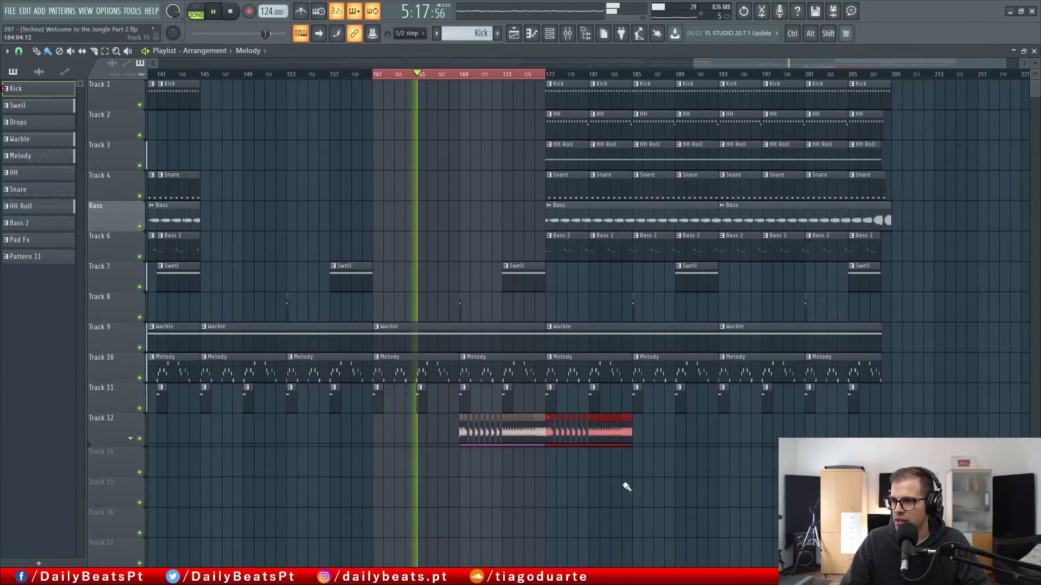
pyautogui.moveTo(548, 432); pyautogui.dragTo(712, 437)
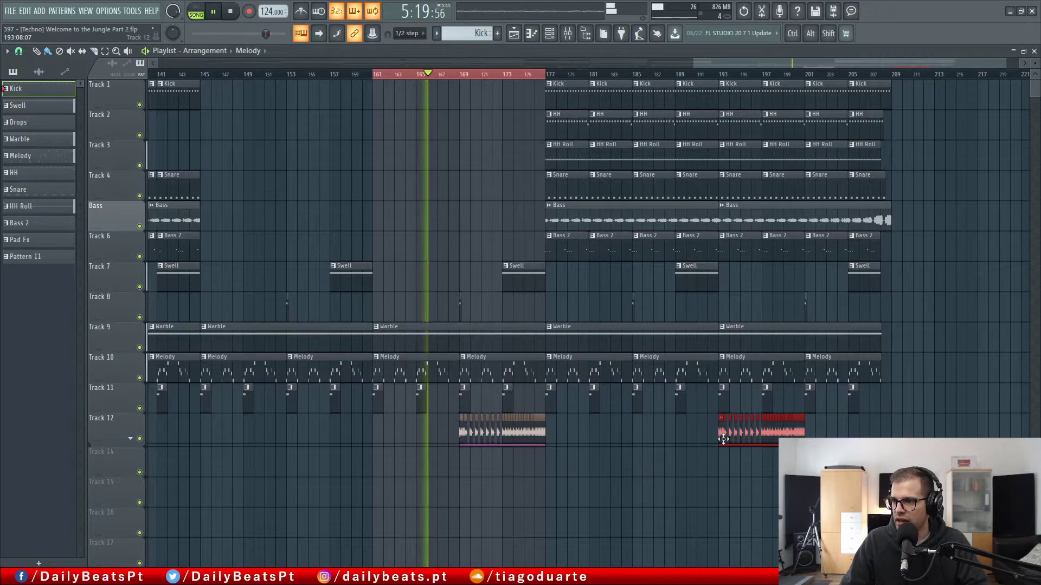
pyautogui.scroll(3, 593, 493)
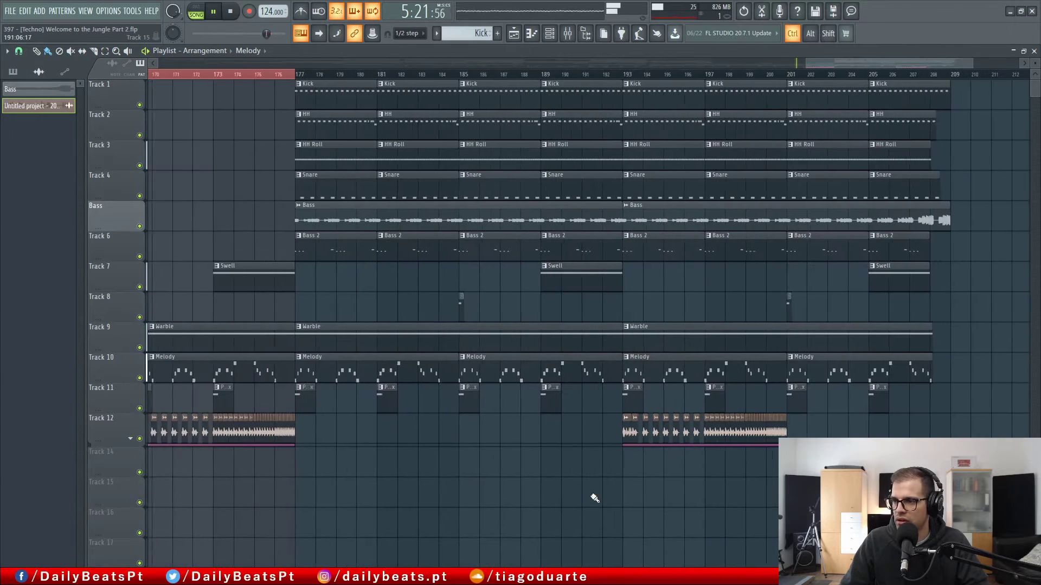
pyautogui.click(675, 432)
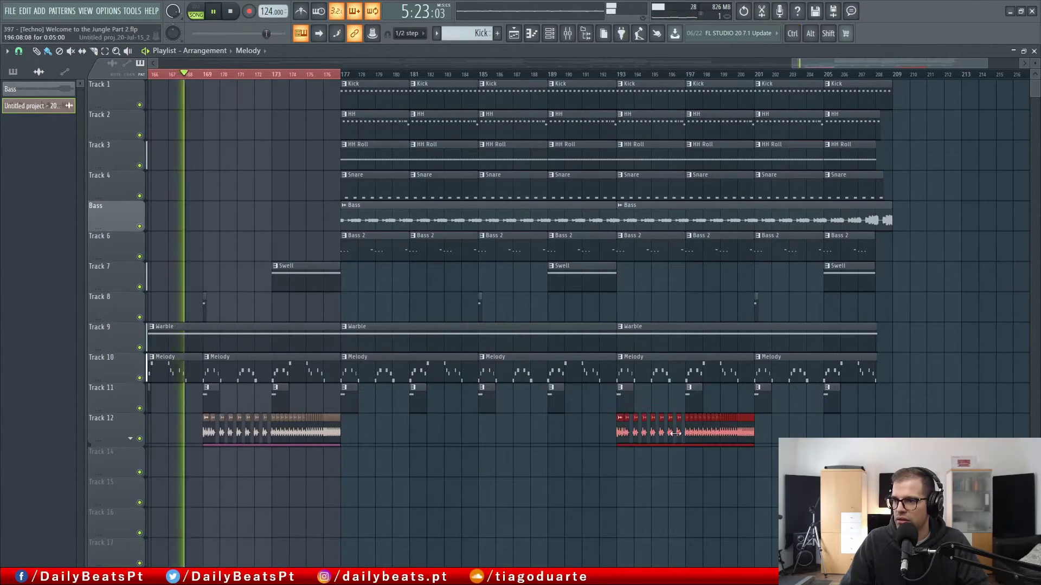
# Step: Delete the selected Track 12 audio clips at bar 193
pyautogui.rightClick(619, 430)
pyautogui.hscroll(-5, 568, 547)
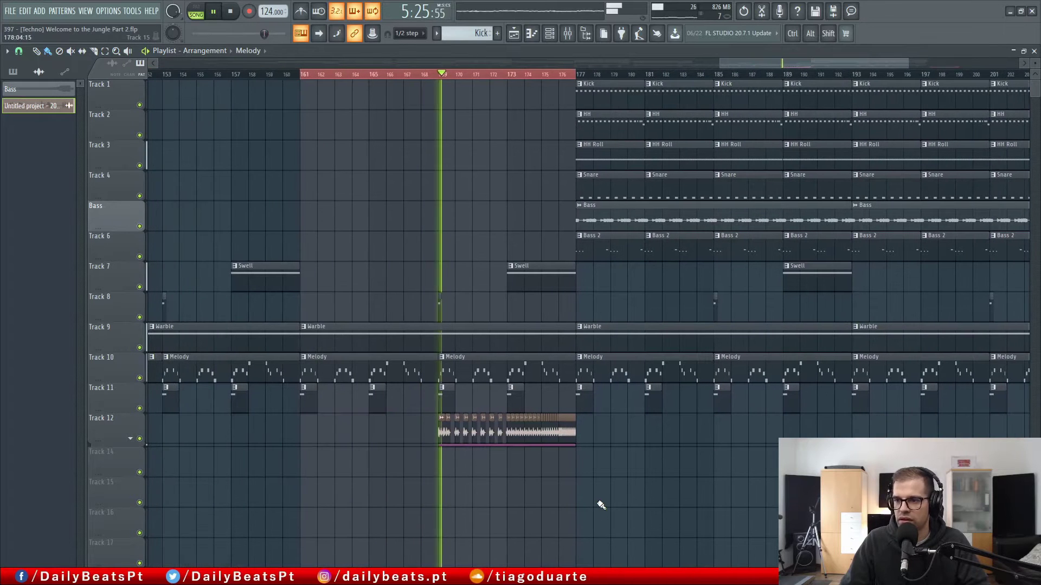
pyautogui.scroll(2, 455, 473)
pyautogui.hscroll(-2, 472, 467)
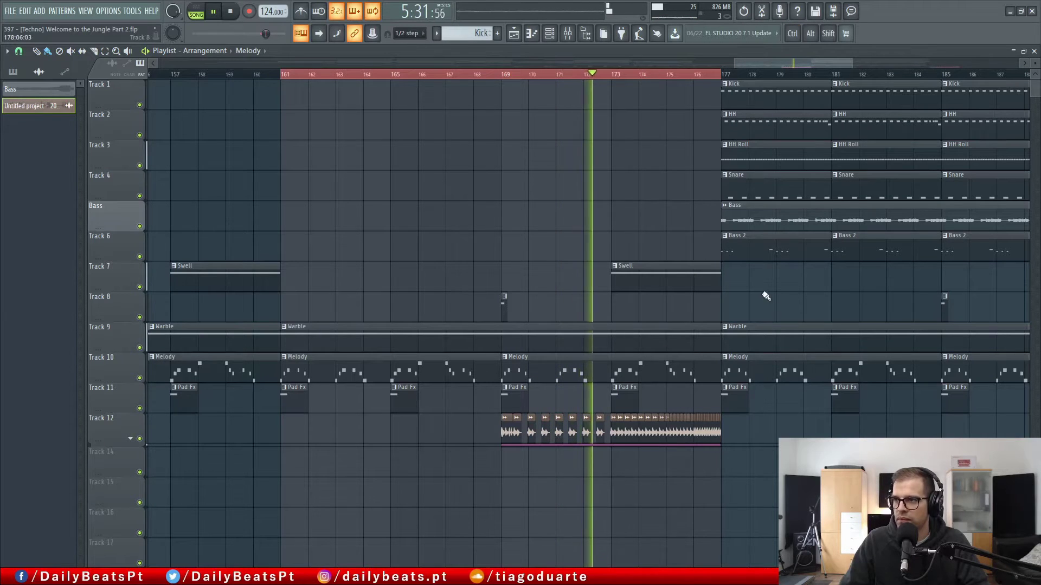
pyautogui.hscroll(3, 488, 323)
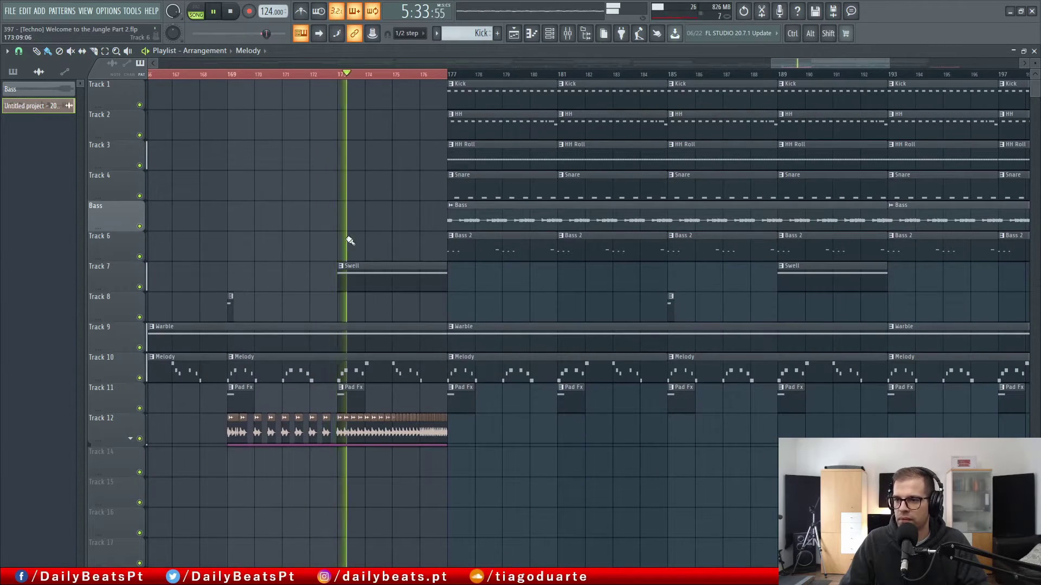
# Step: Clear the current time selection, stop playback, and mark the breakdown from bar 145 to bar 177 as the time selection
pyautogui.click(312, 72)
pyautogui.moveTo(341, 197)
pyautogui.mouseDown()
pyautogui.moveTo(490, 239)
pyautogui.moveTo(360, 239)
pyautogui.mouseUp()
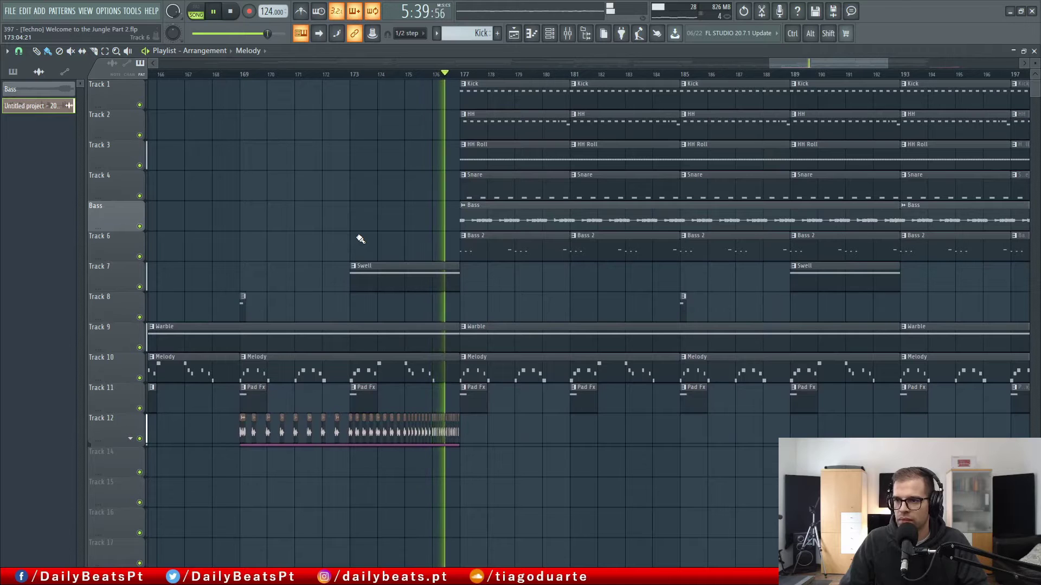
pyautogui.moveTo(356, 225); pyautogui.dragTo(538, 222)
pyautogui.press('space')
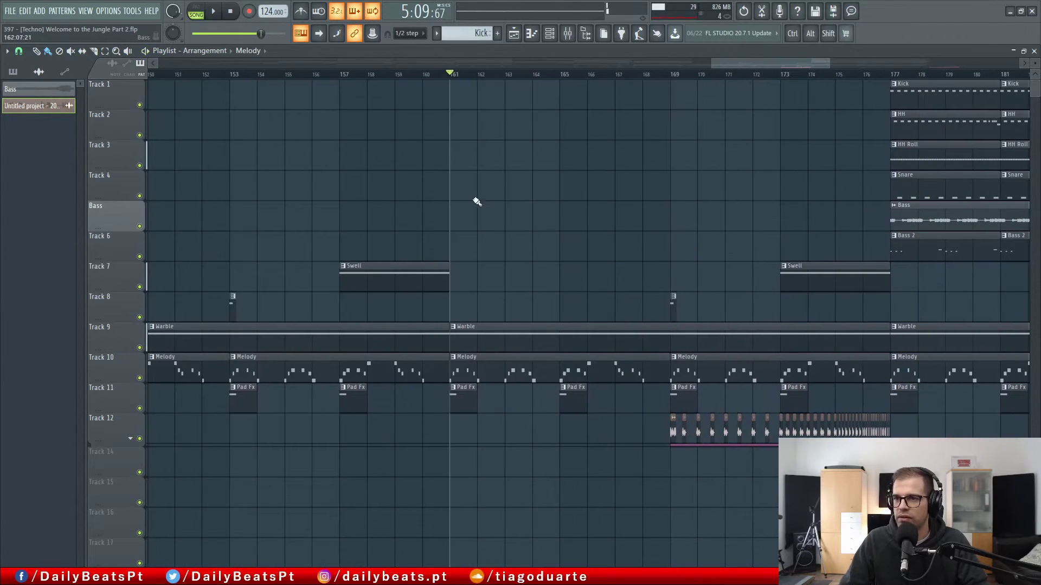
pyautogui.scroll(-3, 440, 202)
pyautogui.moveTo(208, 77); pyautogui.dragTo(671, 110)
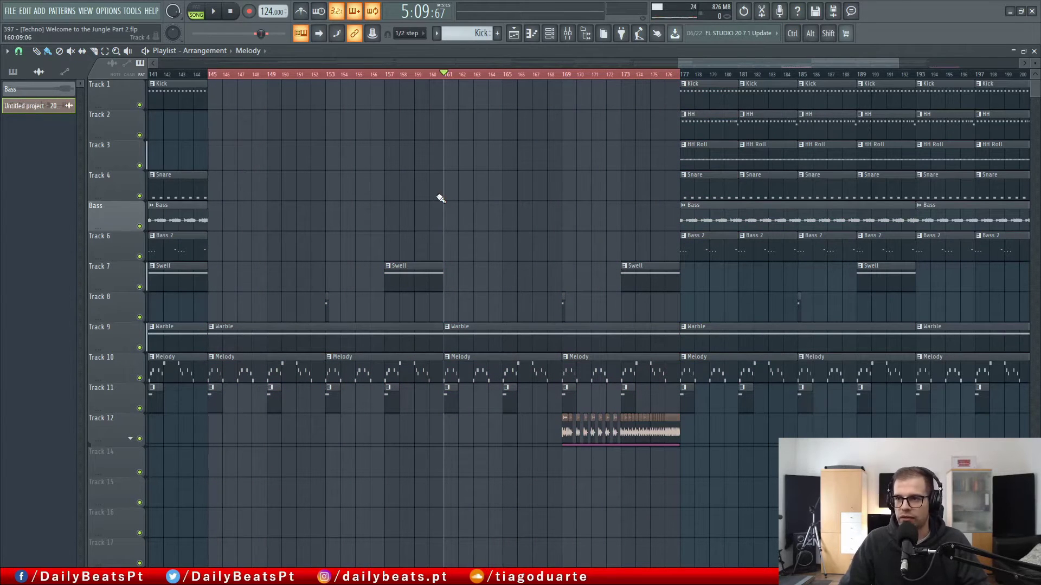
pyautogui.click(217, 81)
pyautogui.moveTo(214, 78); pyautogui.dragTo(687, 111)
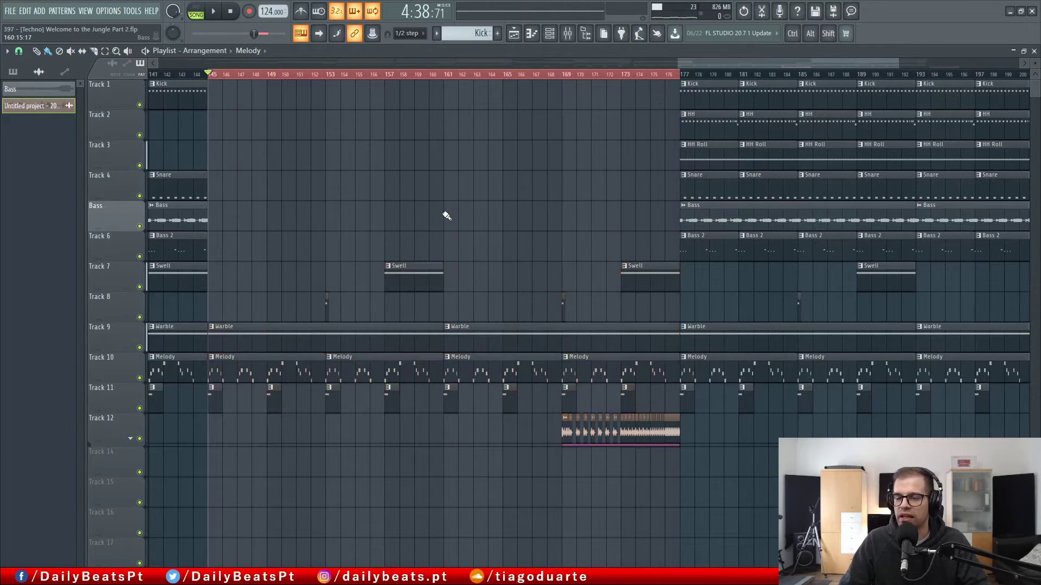
# Step: Set the channel rack filter to show all channels and return to the playlist
pyautogui.click(1034, 51)
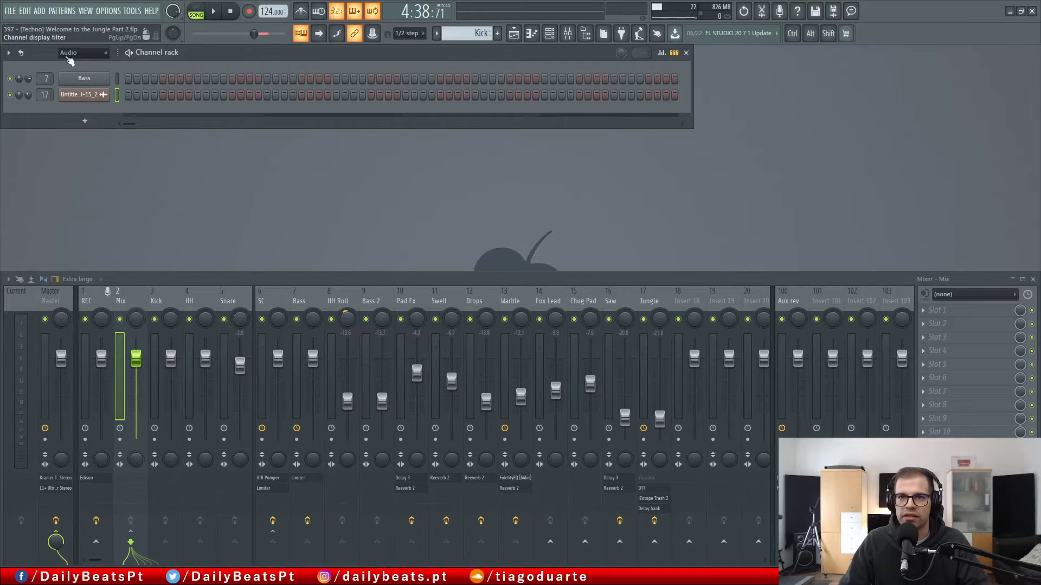
pyautogui.click(91, 68)
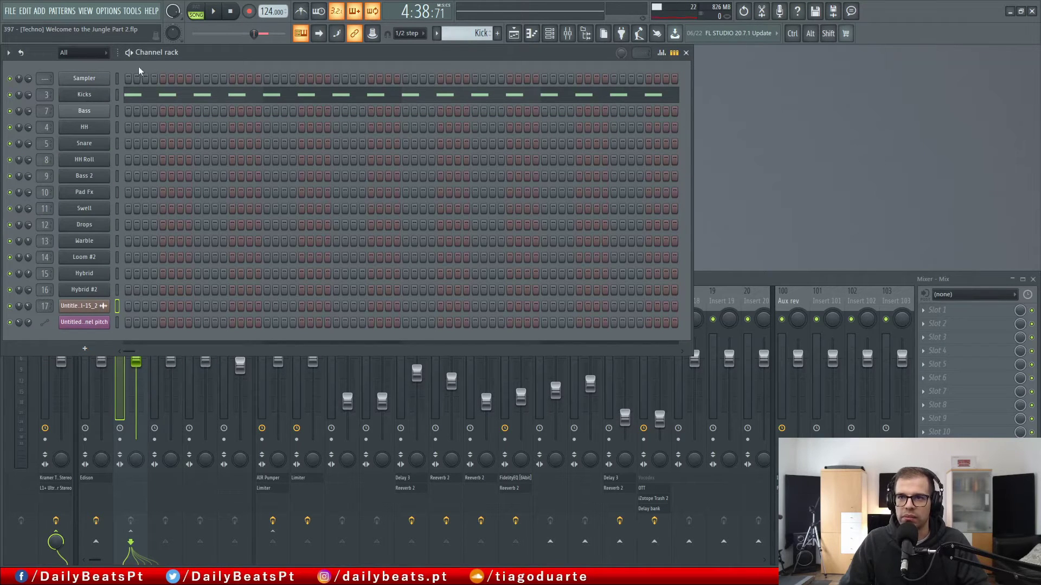
pyautogui.click(514, 33)
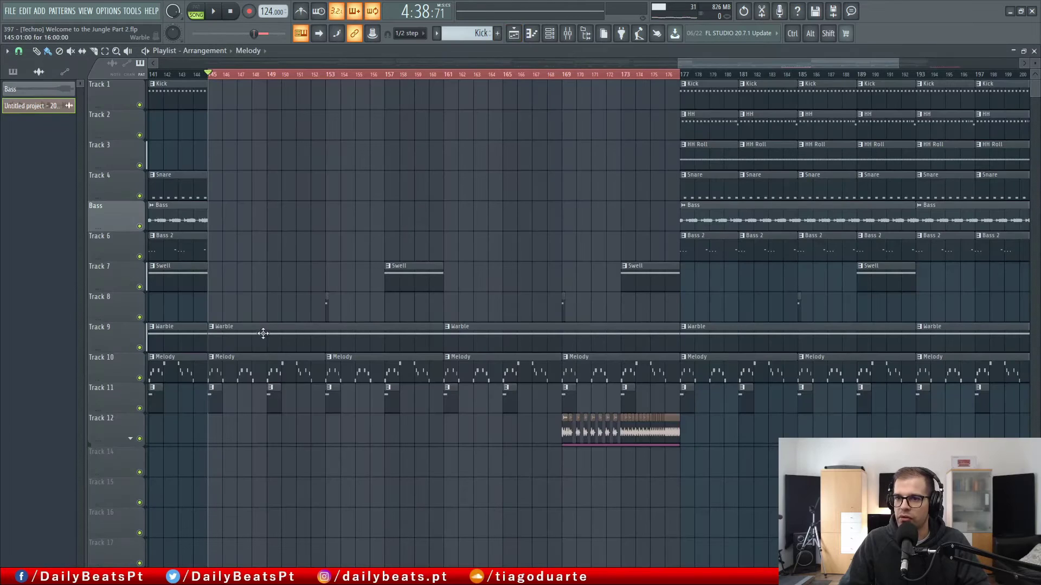
# Step: Make Melody the current pattern and open its Hybrid #2 notes from the channel rack
pyautogui.click(248, 368)
pyautogui.press('F5')
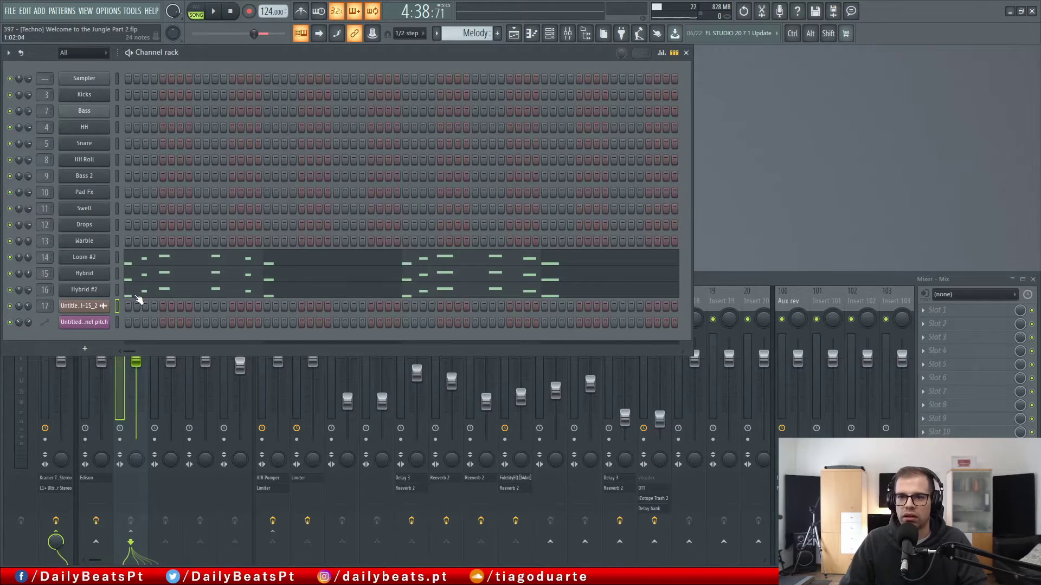
pyautogui.click(139, 294)
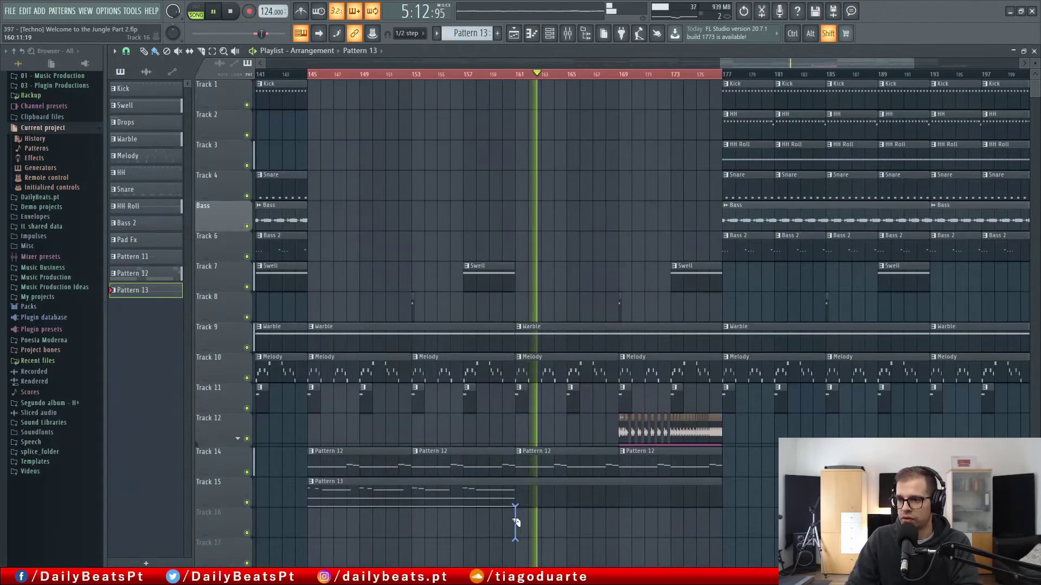
# Step: Slice the Track 15 Pattern 13 clip at bar 161, delete its second half and duplicate the first half to bar 161
pyautogui.moveTo(516, 498); pyautogui.dragTo(517, 500)
pyautogui.rightClick(558, 502)
pyautogui.moveTo(341, 492); pyautogui.dragTo(535, 485)
# Step: Open the VacuumPro notes of Pattern 13 and delete the very short stray E6 note at bar 9
pyautogui.doubleClick(538, 498)
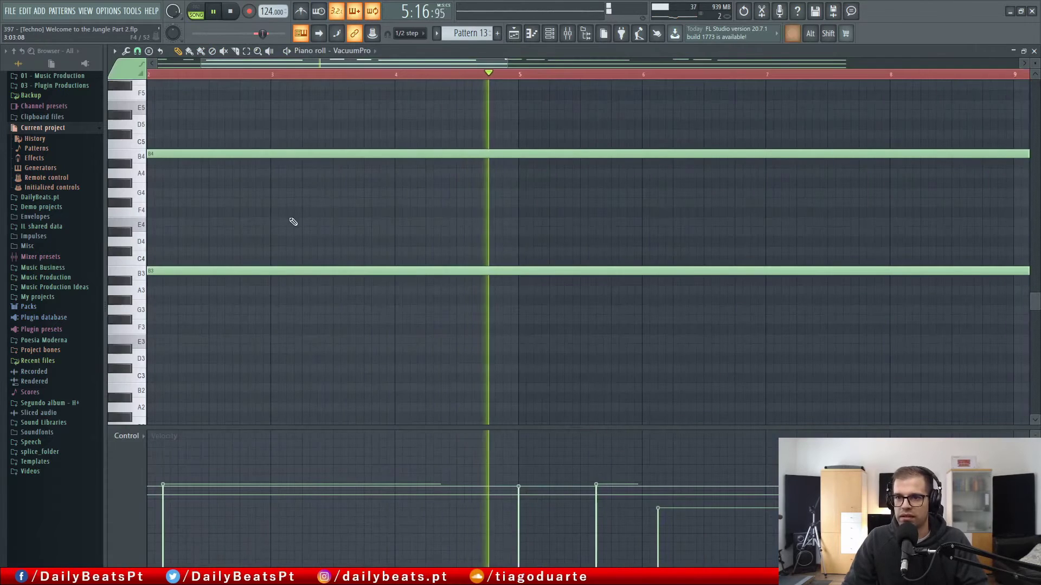
pyautogui.scroll(5, 293, 223)
pyautogui.scroll(1, 522, 271)
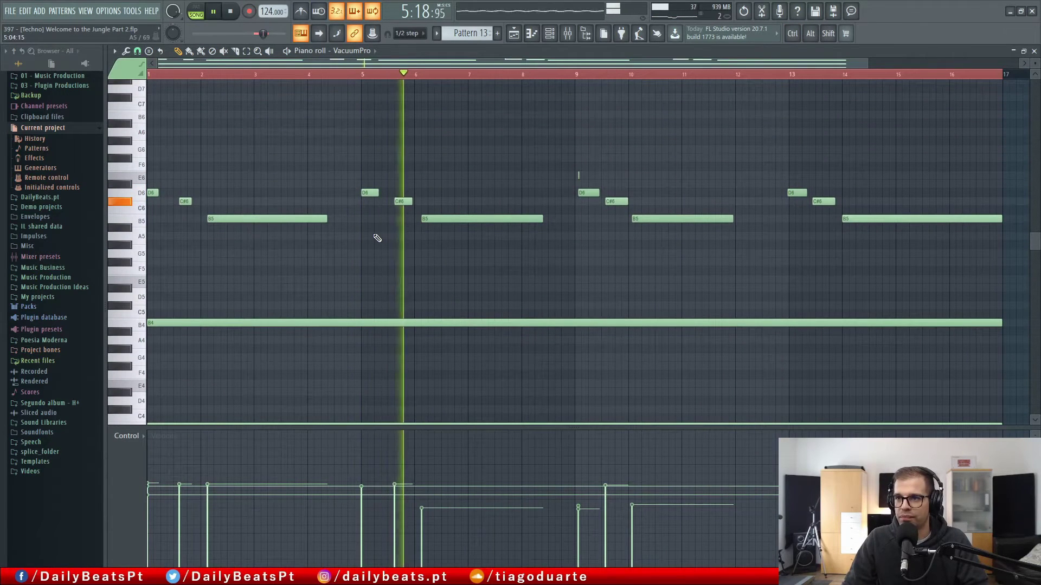
pyautogui.scroll(3, 181, 232)
pyautogui.scroll(2, 693, 301)
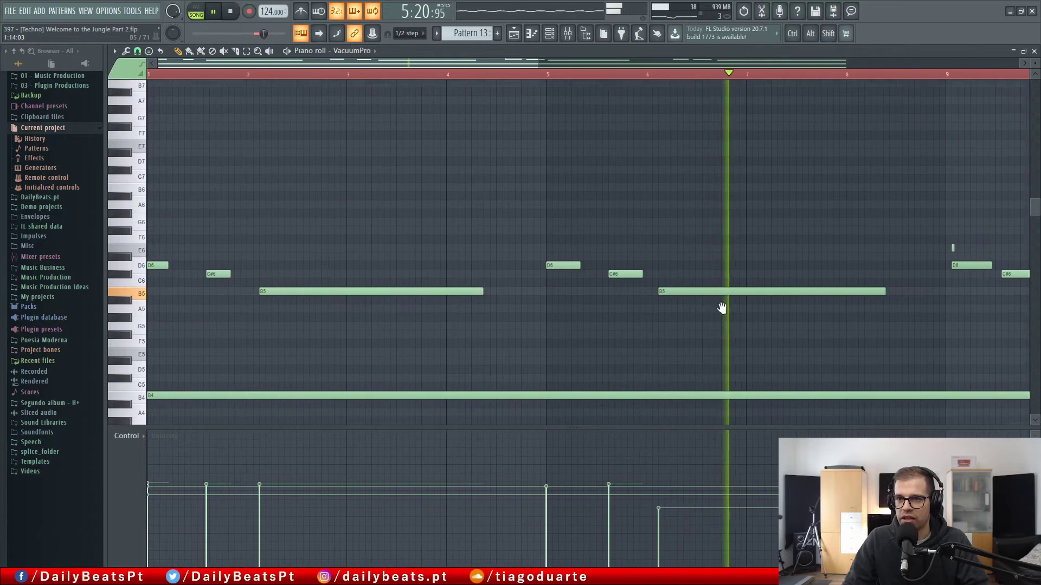
pyautogui.scroll(-2, 277, 244)
pyautogui.moveTo(827, 219); pyautogui.dragTo(451, 252)
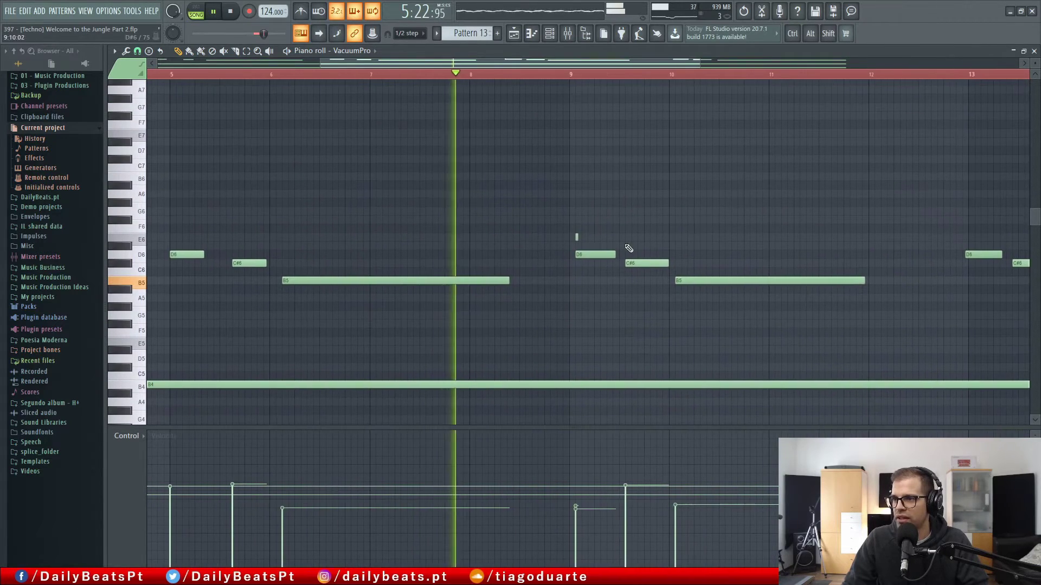
pyautogui.rightClick(576, 237)
pyautogui.moveTo(780, 242); pyautogui.dragTo(515, 224)
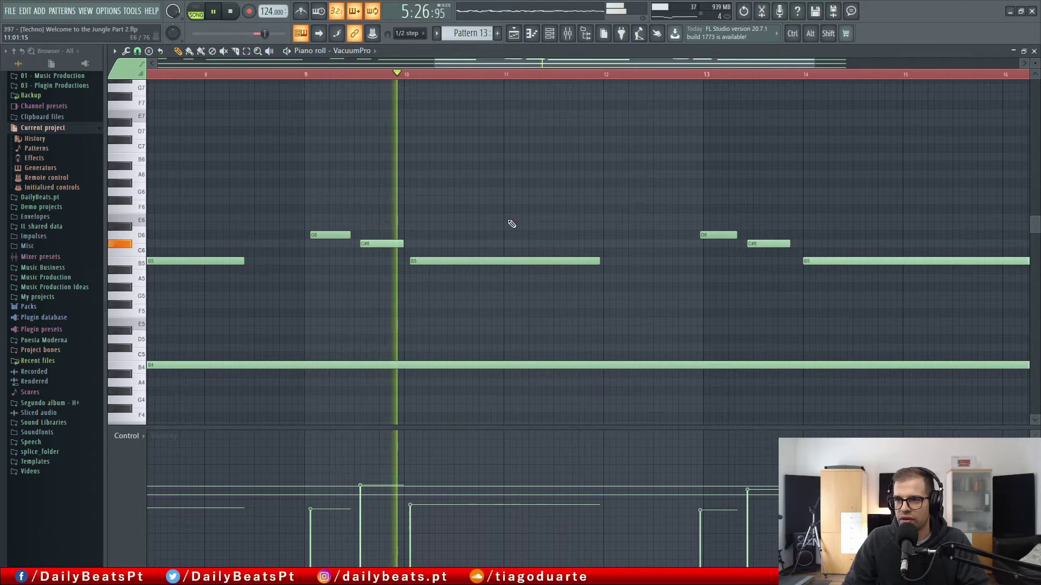
# Step: Select the long B4 and B3 notes of Pattern 13, lower their velocity, and close the piano roll
pyautogui.scroll(-3, 526, 202)
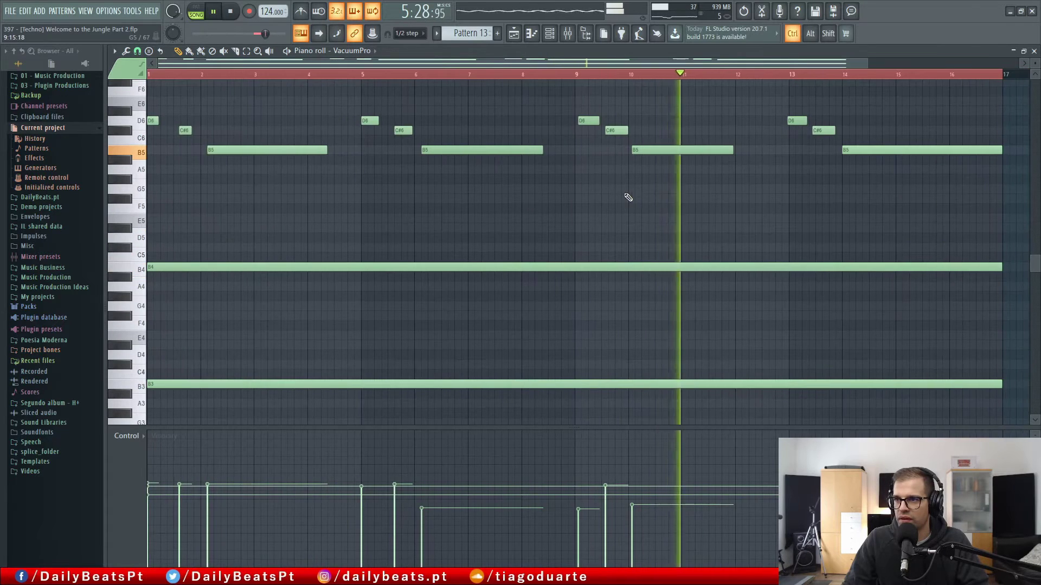
pyautogui.scroll(2, 625, 195)
pyautogui.moveTo(671, 196); pyautogui.dragTo(414, 283)
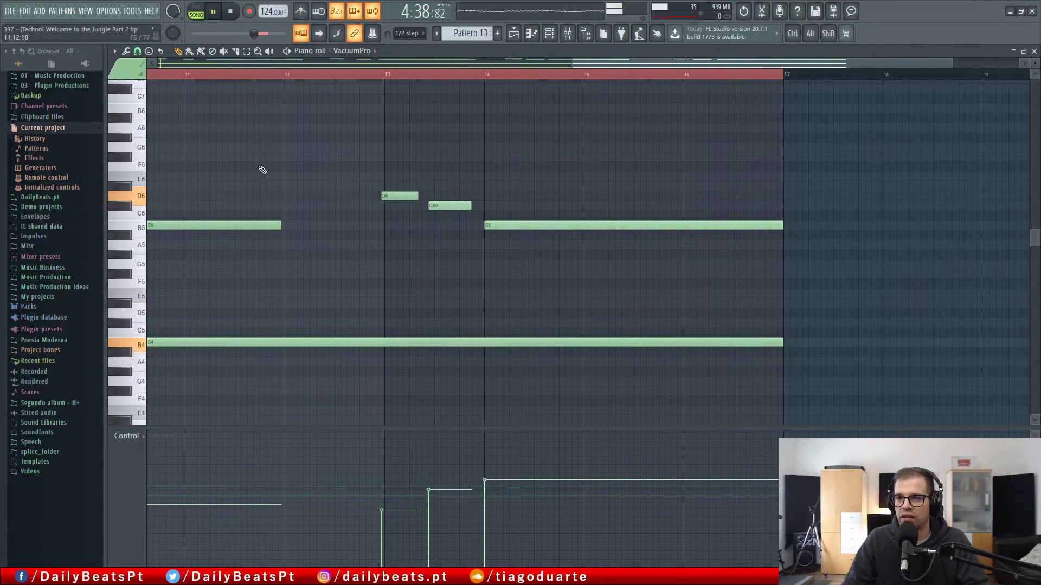
pyautogui.moveTo(265, 159); pyautogui.dragTo(841, 163)
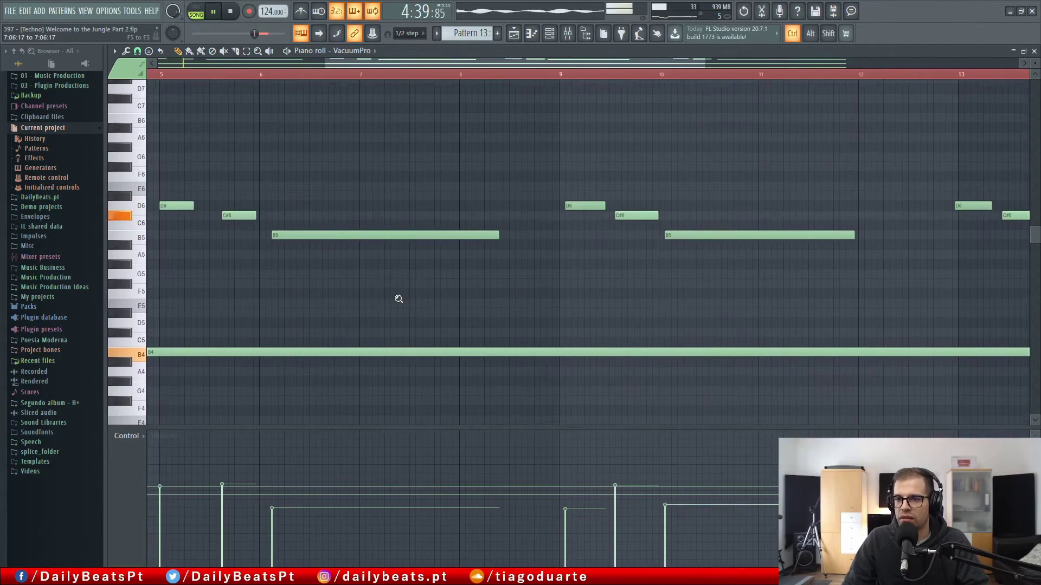
pyautogui.scroll(-3, 353, 314)
pyautogui.moveTo(341, 209); pyautogui.dragTo(274, 428)
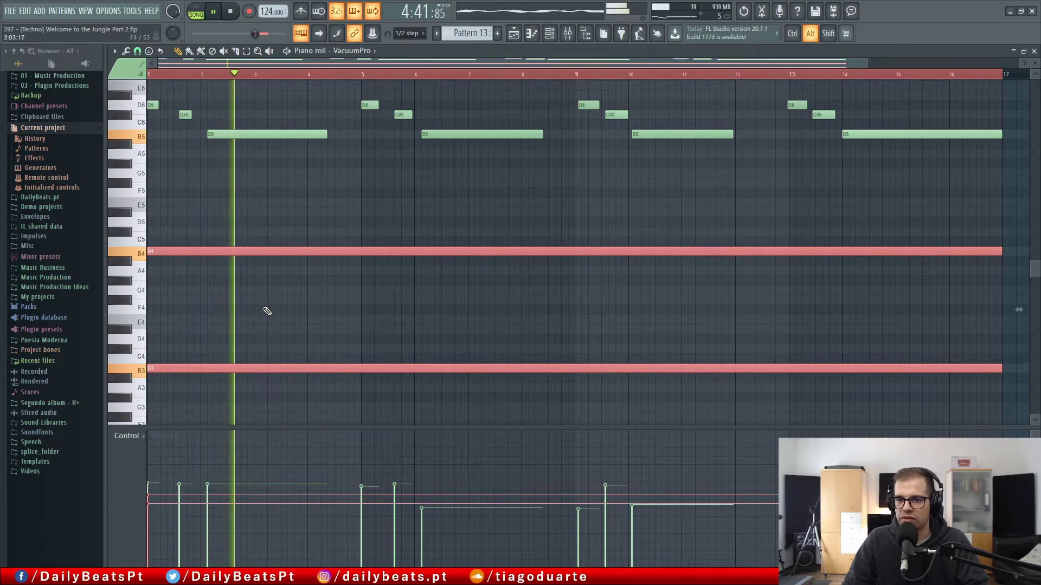
pyautogui.hotkey('ctrl', 'd')
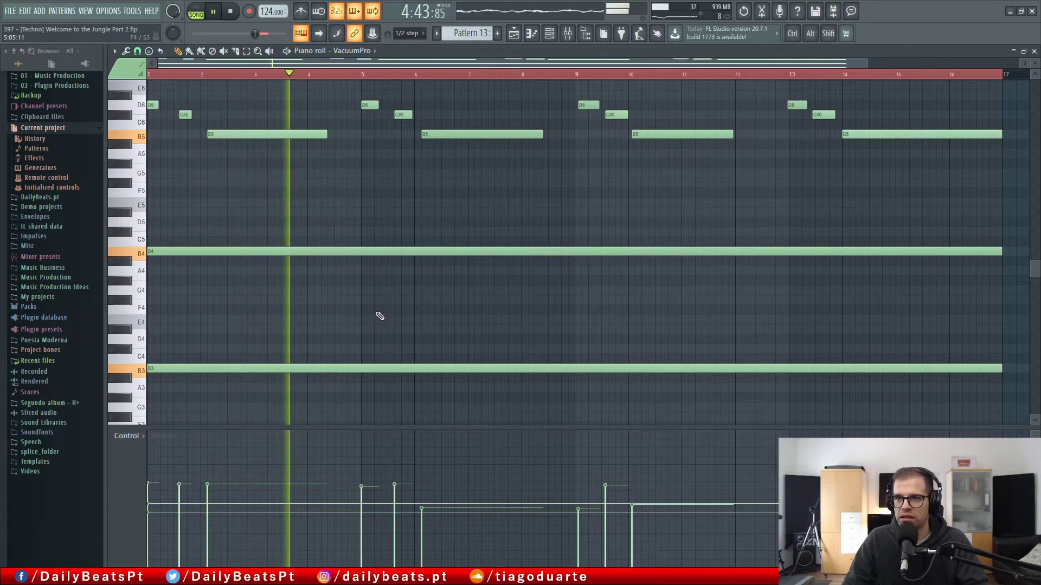
pyautogui.press('Escape')
# Step: Bring up the mixer and channel rack, and lower the Moving Pad mixer track's volume to about -7 dB
pyautogui.doubleClick(147, 355)
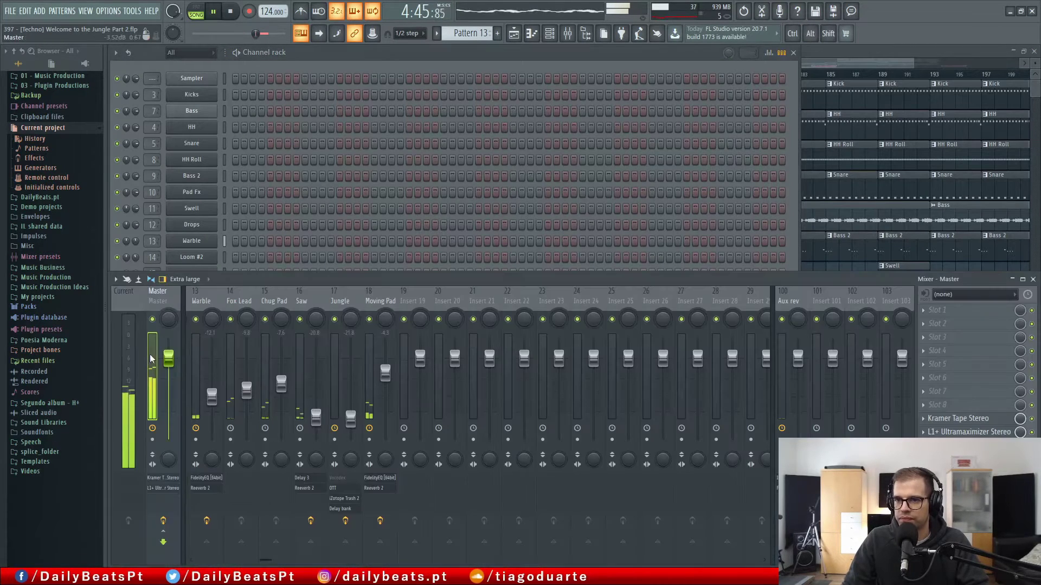
pyautogui.click(372, 58)
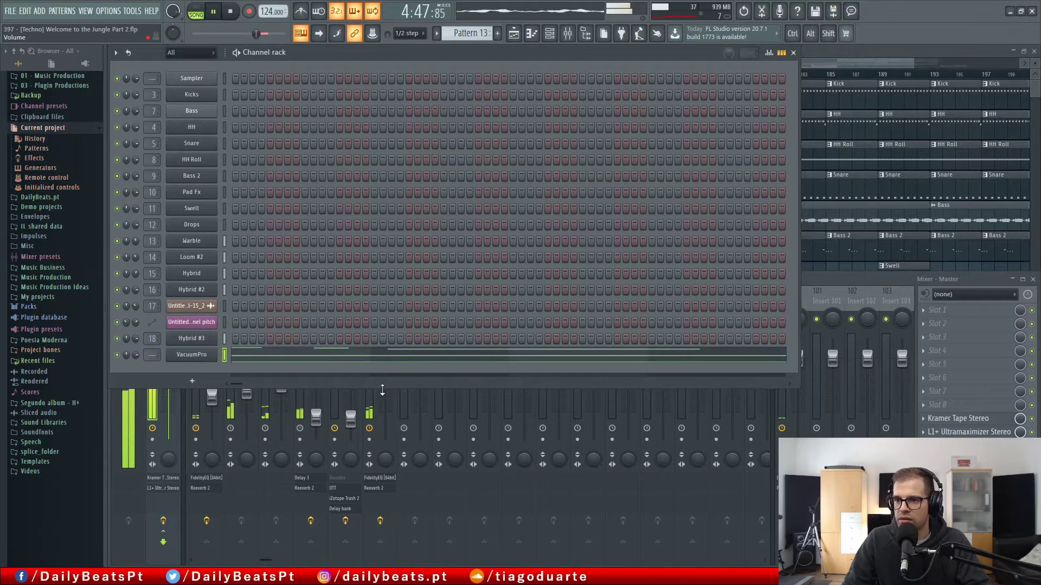
pyautogui.moveTo(382, 390); pyautogui.dragTo(386, 254)
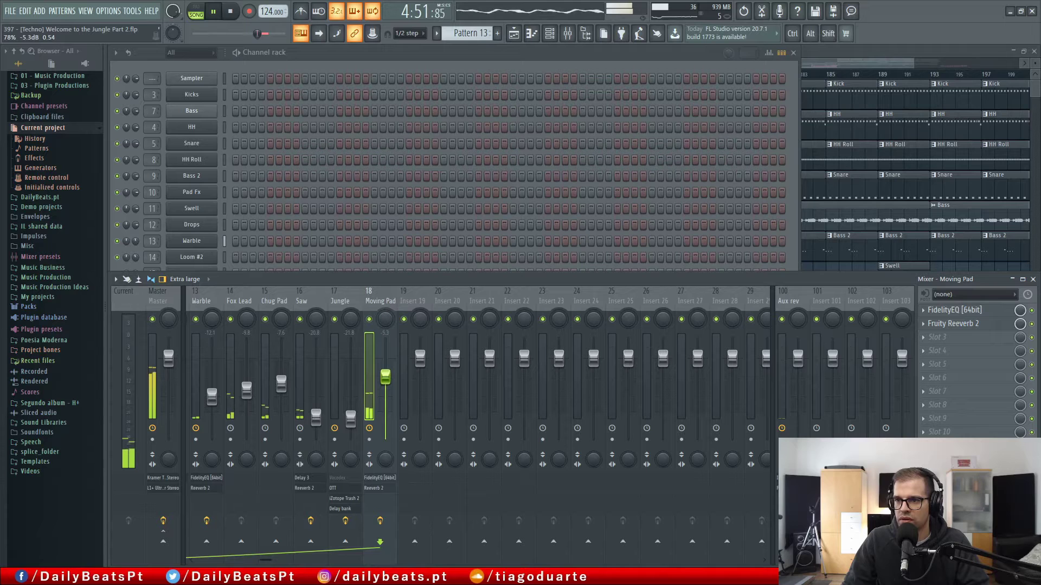
pyautogui.moveTo(374, 270); pyautogui.dragTo(346, 269)
# Step: Route the VacuumPro channel to a free mixer insert beyond Moving Pad
pyautogui.scroll(-5, 291, 162)
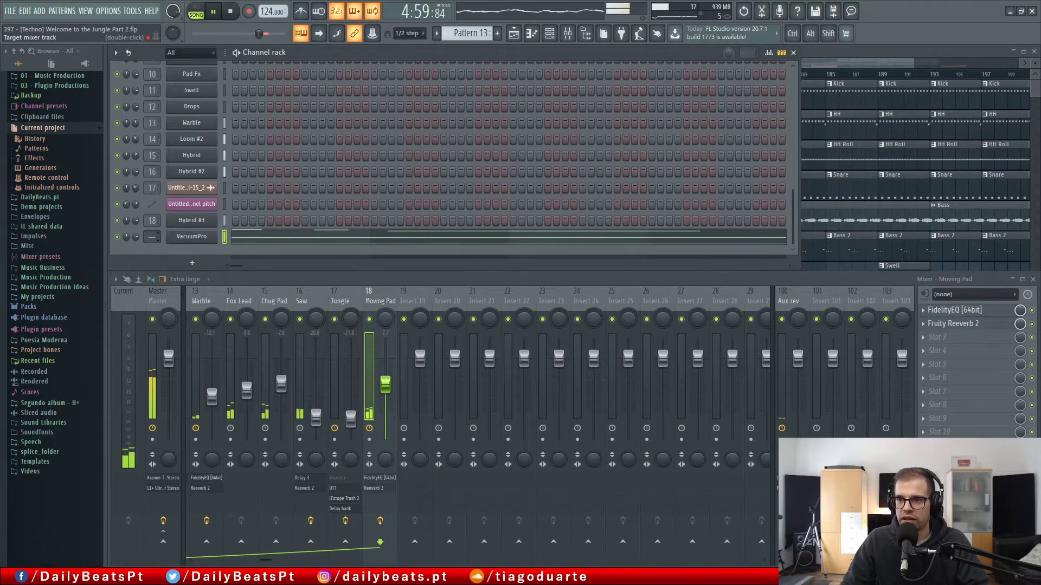
pyautogui.scroll(20, 152, 237)
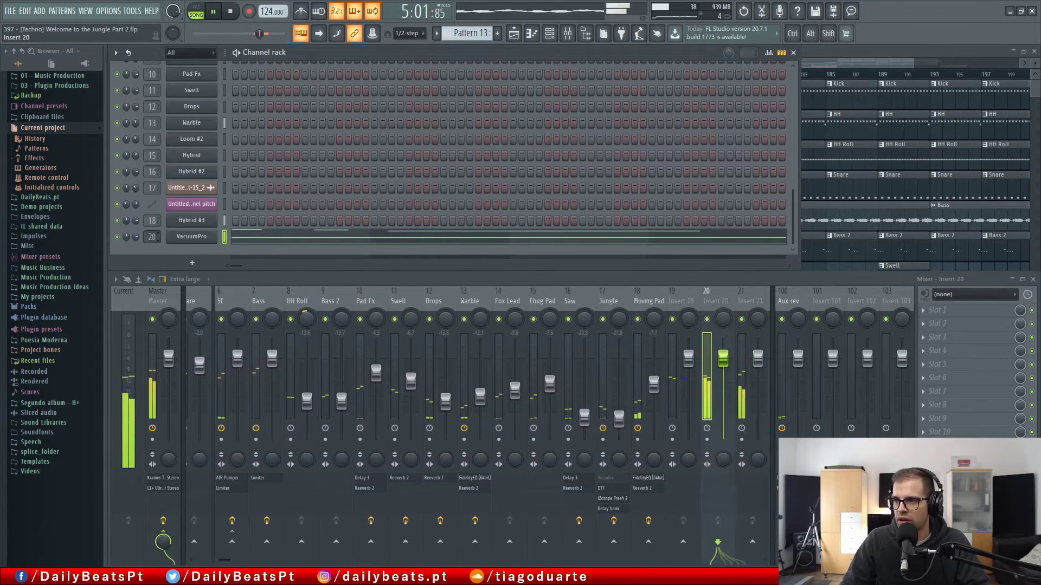
pyautogui.scroll(-1, 152, 237)
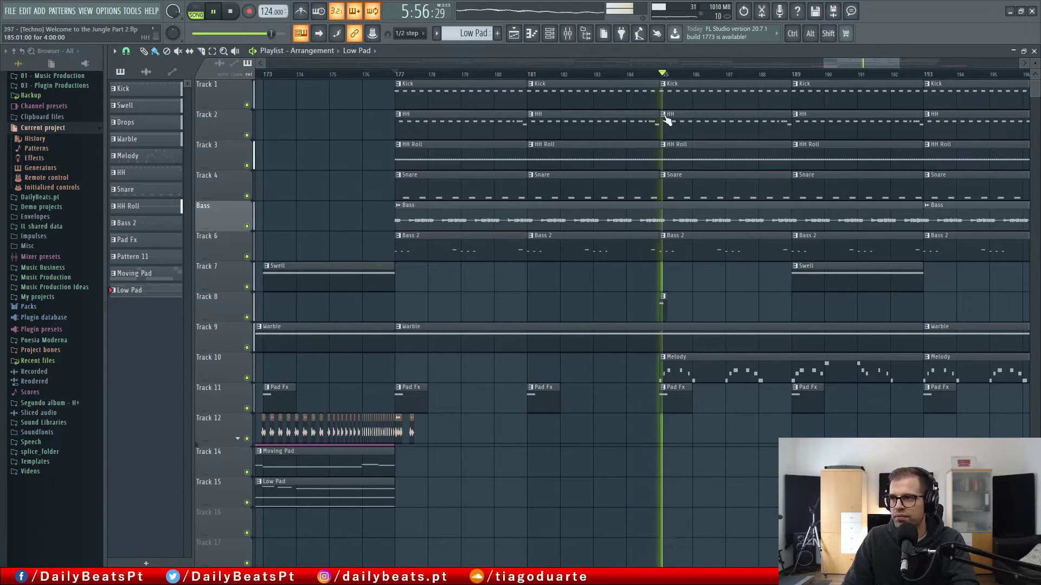
# Step: Mark bars 177 to 185 as the time selection and expand Track 12 to show its automation track
pyautogui.moveTo(666, 75); pyautogui.dragTo(347, 162)
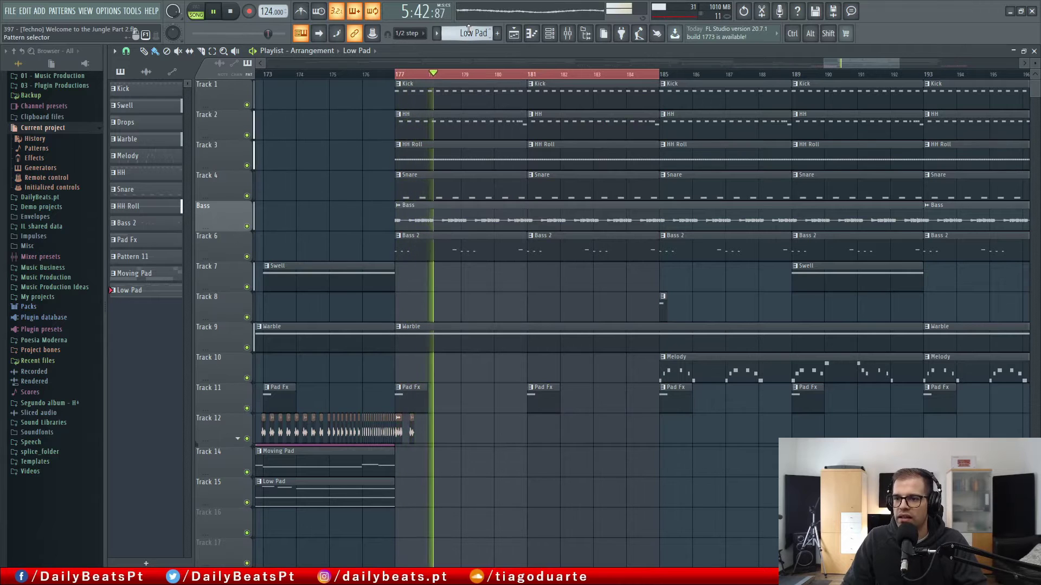
pyautogui.scroll(4, 408, 456)
pyautogui.scroll(4, 407, 457)
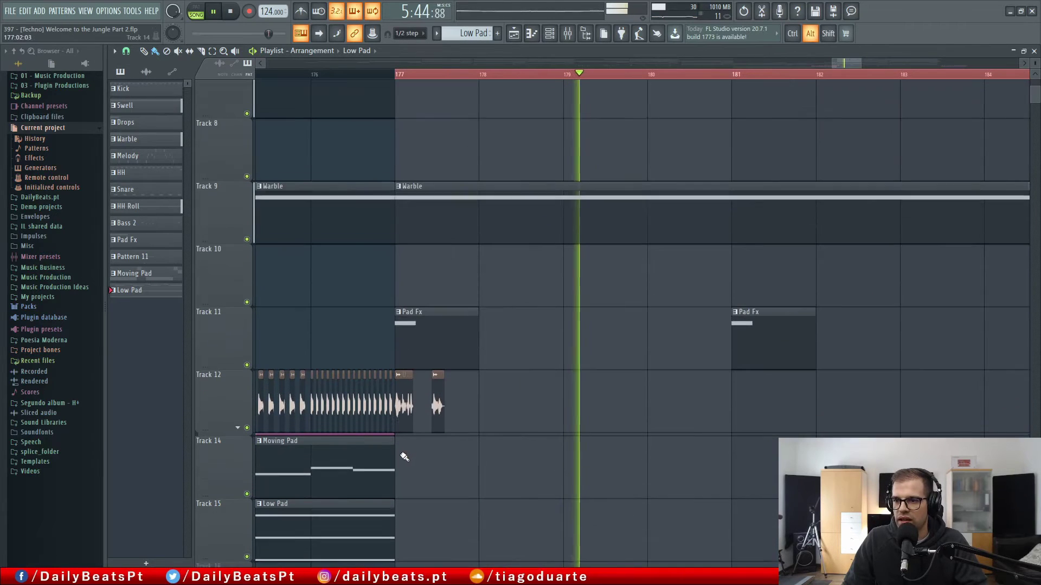
pyautogui.click(238, 428)
# Step: Try extending the Track 13 channel pitch automation clip to bar 178, and trim it back to bar 177
pyautogui.scroll(-3, 469, 453)
pyautogui.moveTo(531, 405); pyautogui.dragTo(593, 337)
pyautogui.scroll(4, 593, 337)
pyautogui.moveTo(687, 317); pyautogui.dragTo(857, 318)
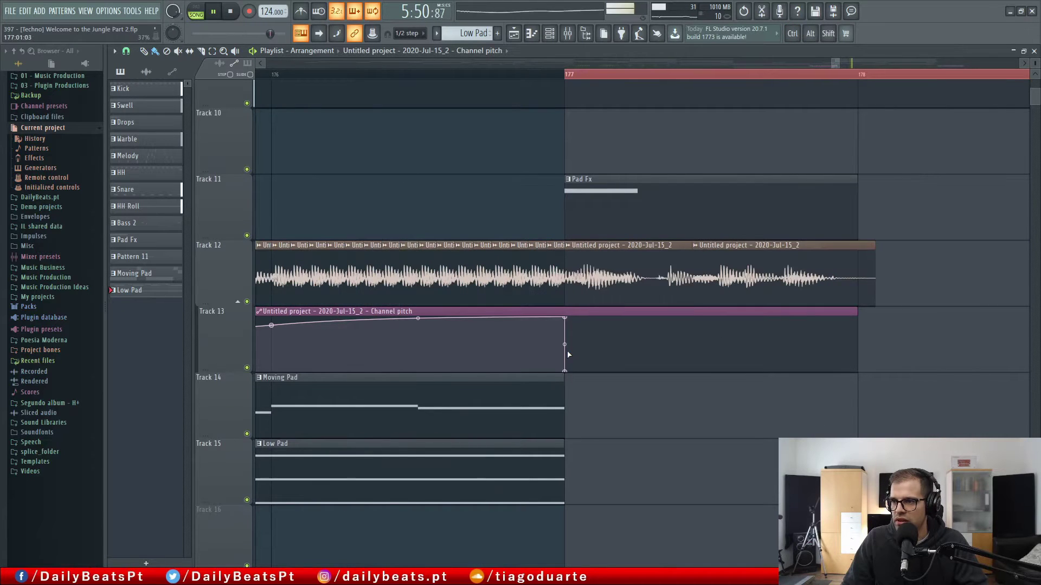
pyautogui.scroll(-2, 568, 355)
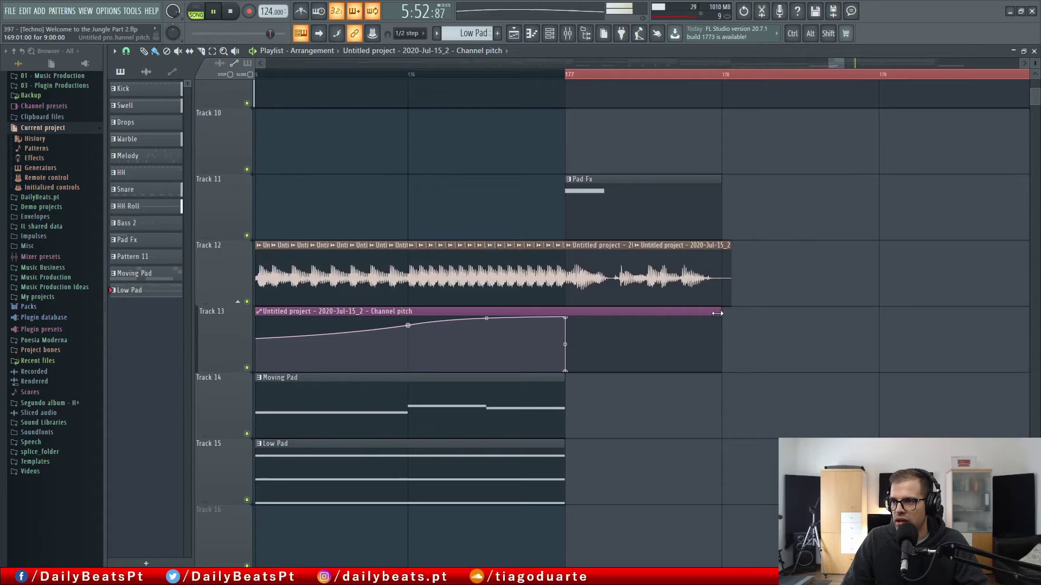
pyautogui.moveTo(718, 314); pyautogui.dragTo(566, 313)
# Step: Extend the Track 13 channel pitch automation clip so that it ends at bar 179
pyautogui.scroll(-5, 605, 348)
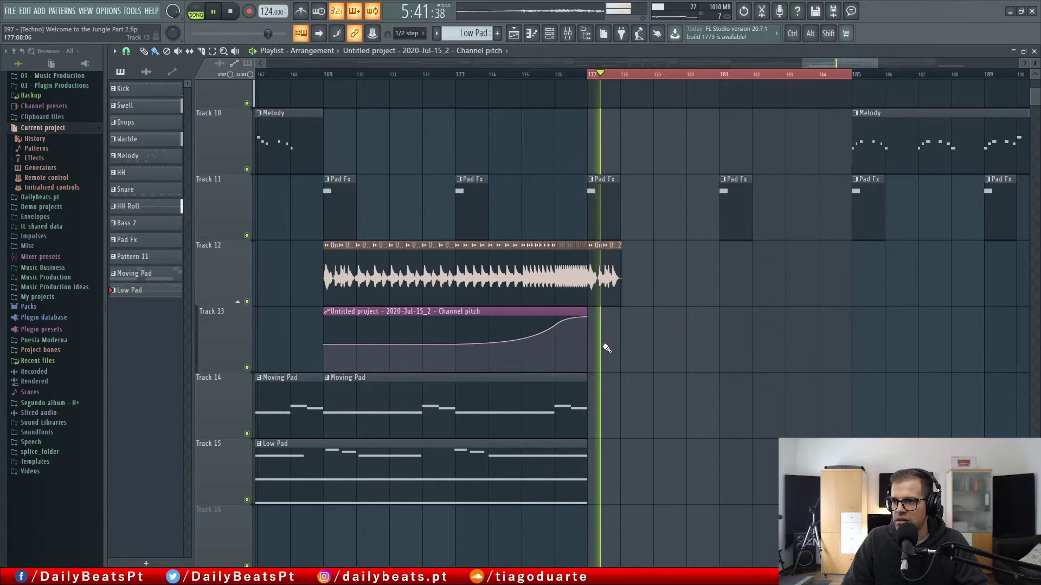
pyautogui.scroll(3, 602, 349)
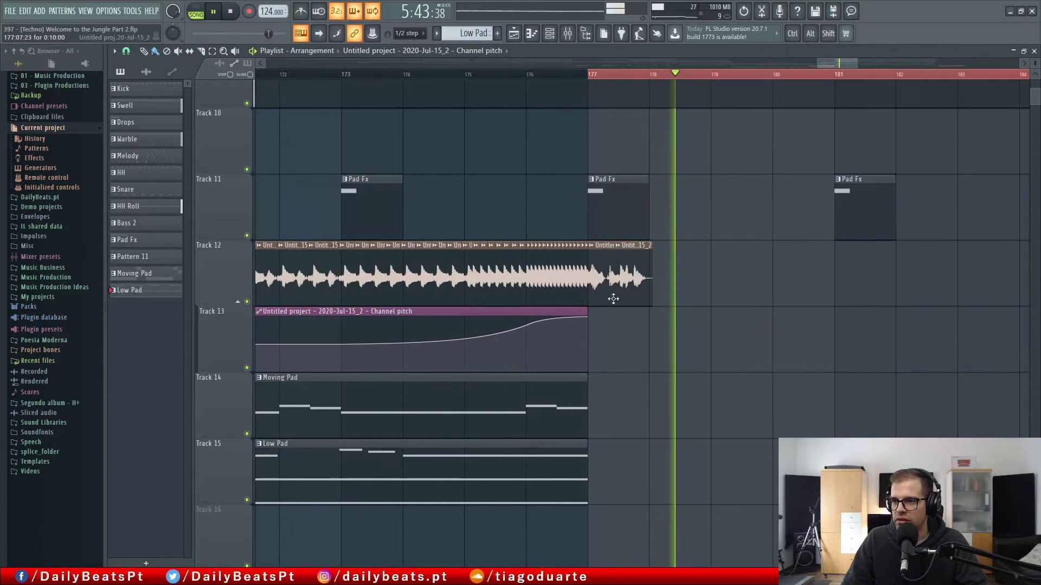
pyautogui.moveTo(588, 317); pyautogui.dragTo(710, 320)
pyautogui.hscroll(-5, 515, 352)
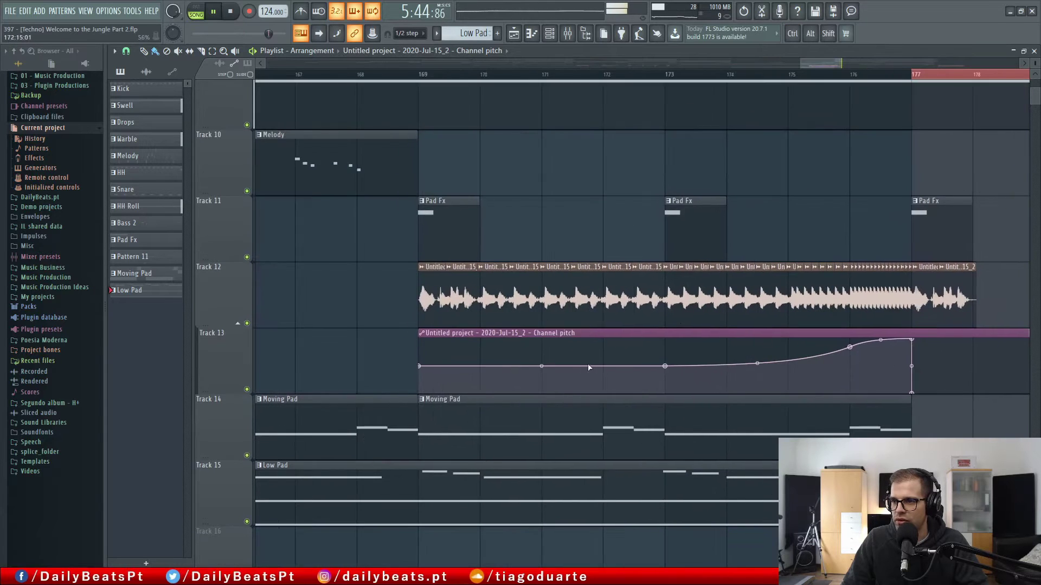
# Step: Match the end point of the Track 13 channel pitch automation at bar 177 to the value of its starting point
pyautogui.rightClick(423, 367)
pyautogui.hscroll(3, 596, 379)
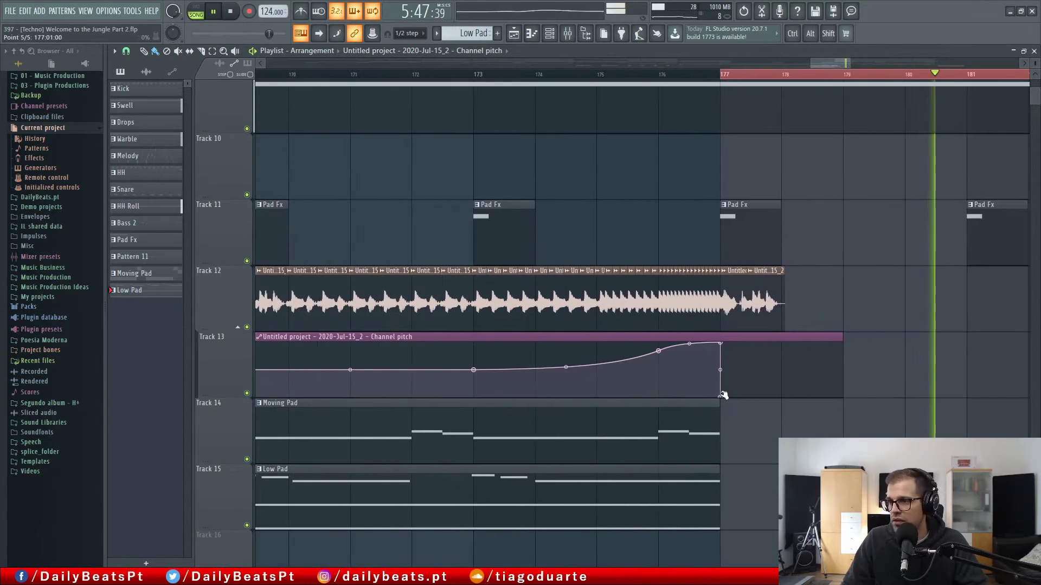
pyautogui.rightClick(721, 398)
pyautogui.click(733, 386)
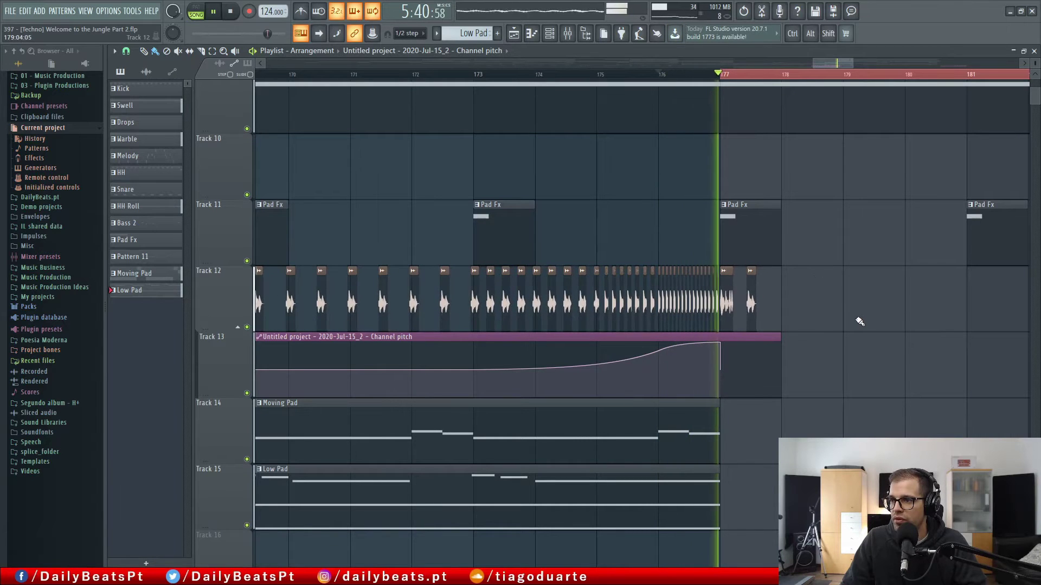
# Step: Duplicate the clips of bars 193 to 209 on Tracks 1 to 11 to bar 209, leaving out the Arp clips
pyautogui.moveTo(847, 313); pyautogui.dragTo(586, 348)
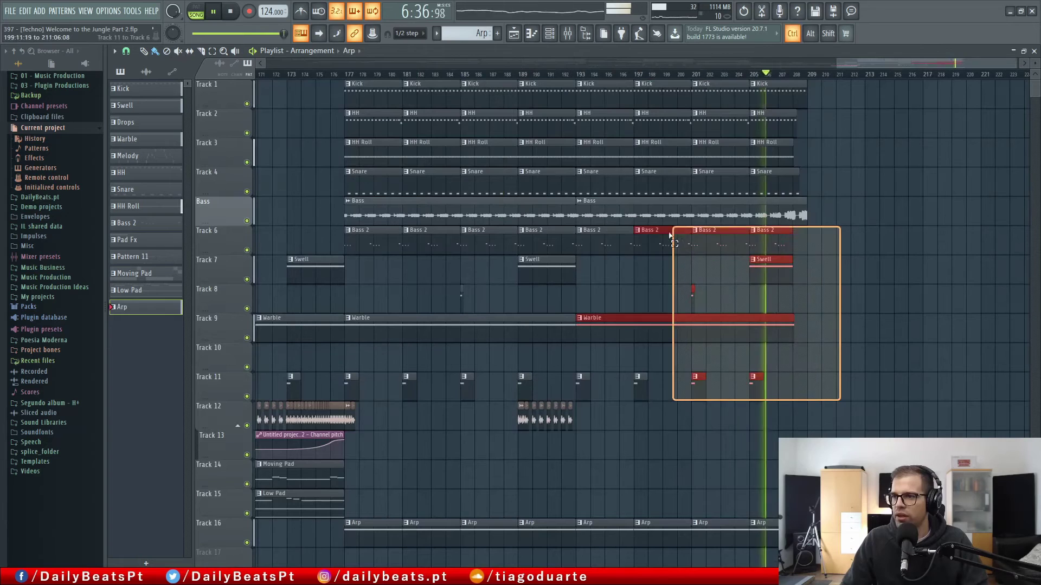
pyautogui.moveTo(670, 237); pyautogui.dragTo(821, 113)
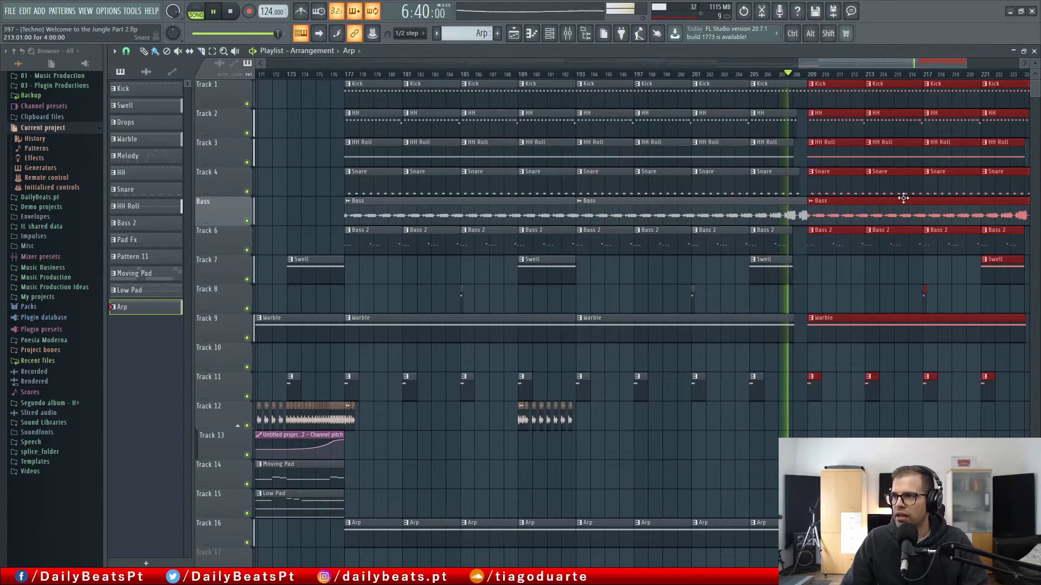
pyautogui.moveTo(903, 194); pyautogui.dragTo(408, 343)
pyautogui.keyDown('ctrl'); pyautogui.click(348, 301); pyautogui.keyUp('ctrl')
pyautogui.keyDown('ctrl'); pyautogui.rightClick(312, 299); pyautogui.keyUp('ctrl')
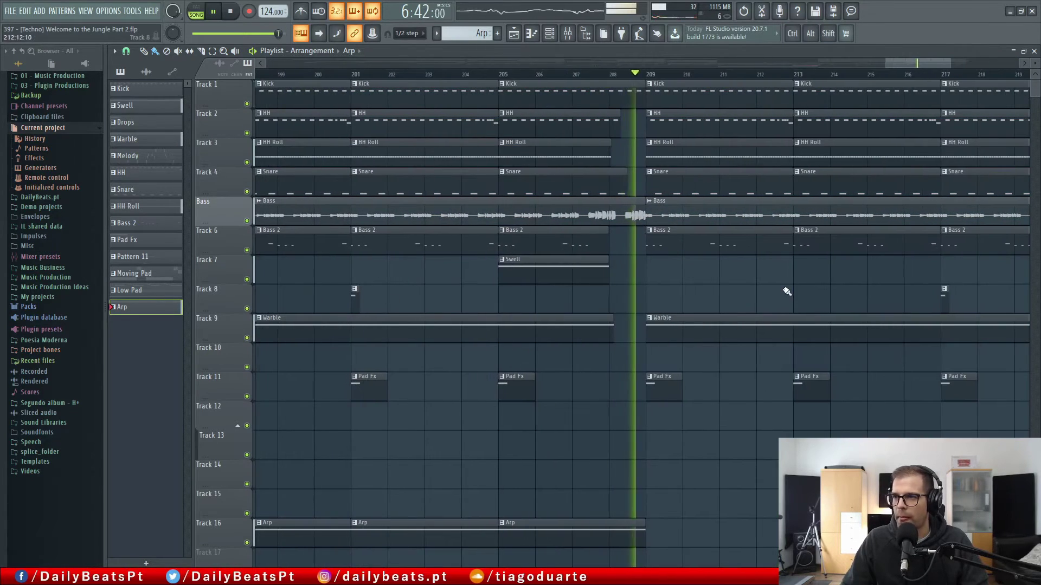
# Step: Duplicate the Track 1 to 8 clips of bars 209 to 225 to bar 225, leaving out Warble and Pad Fx
pyautogui.moveTo(787, 292); pyautogui.dragTo(662, 307)
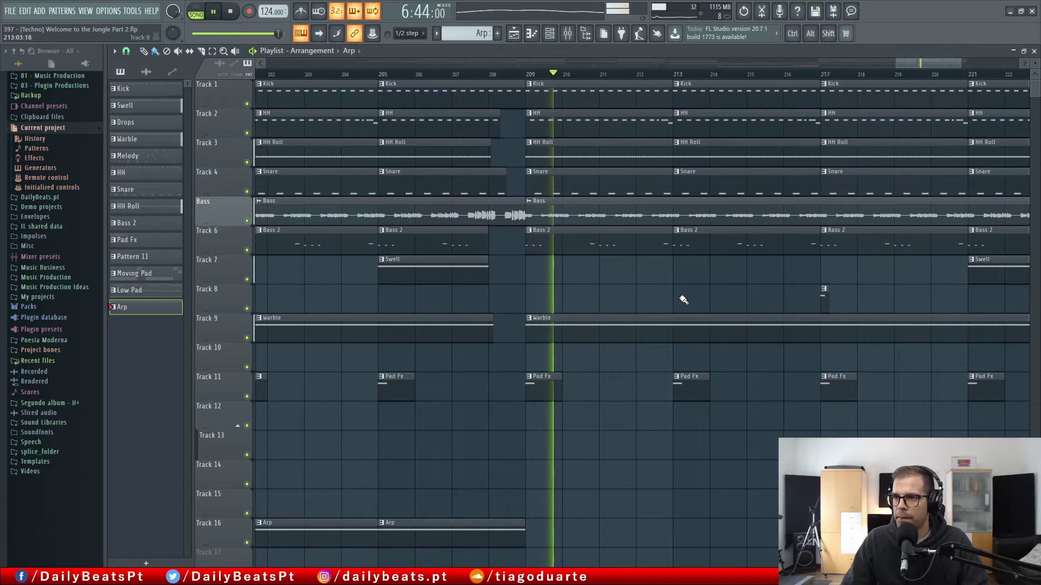
pyautogui.scroll(-3, 672, 298)
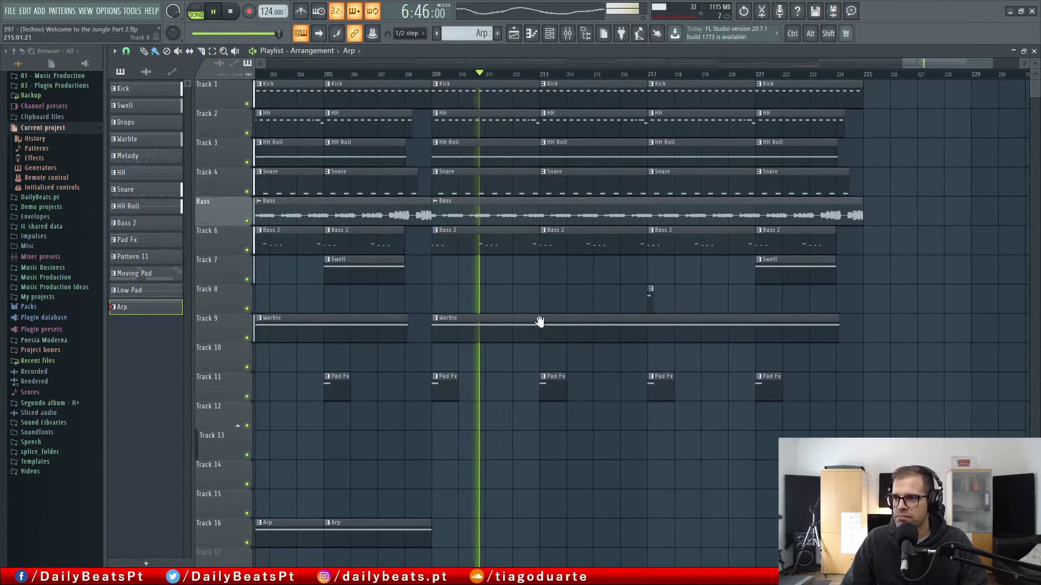
pyautogui.moveTo(573, 315); pyautogui.dragTo(525, 312)
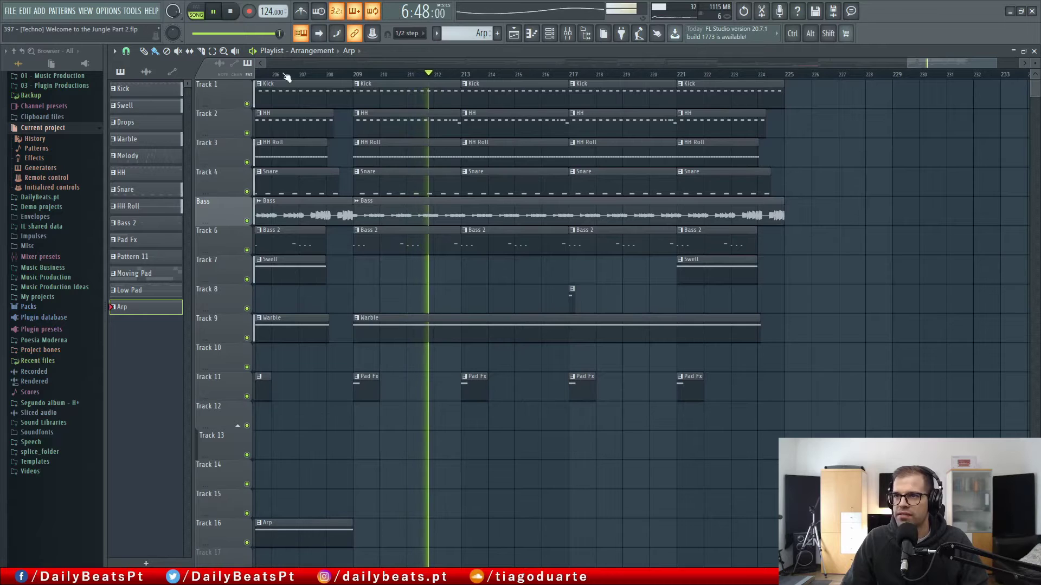
pyautogui.hscroll(2, 705, 250)
pyautogui.moveTo(730, 310); pyautogui.dragTo(262, 81)
pyautogui.hscroll(-2, 490, 210)
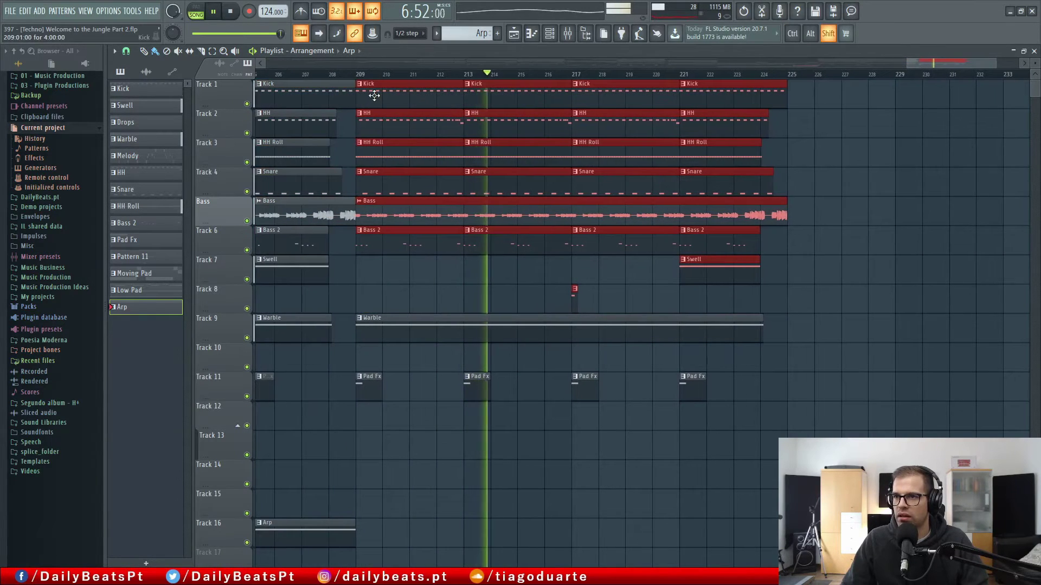
pyautogui.hotkey('ctrl', 'b')
pyautogui.hscroll(6, 864, 243)
pyautogui.keyDown('ctrl'); pyautogui.click(528, 318); pyautogui.keyUp('ctrl')
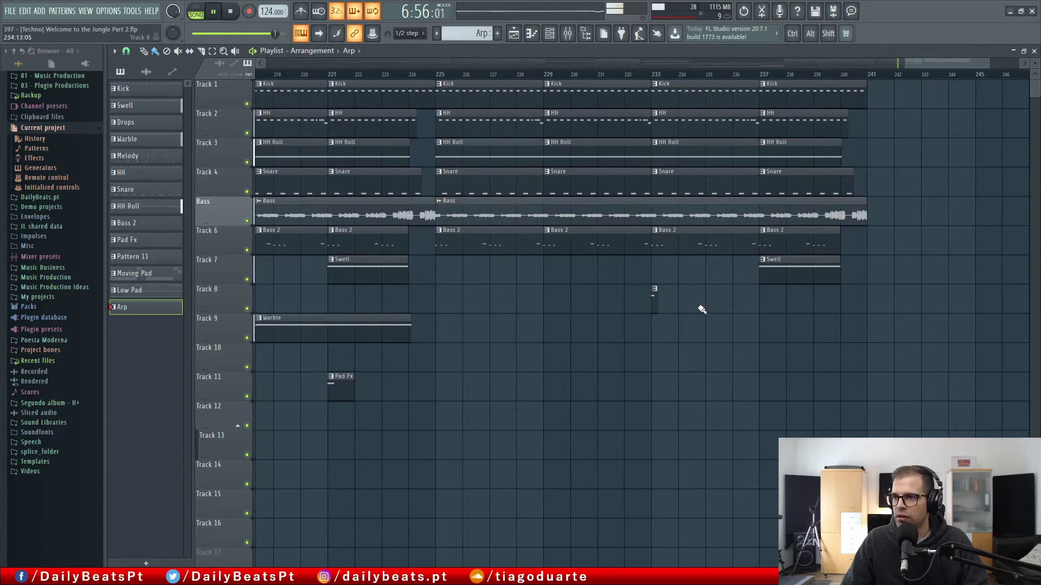
# Step: Delete the four Snare clips on Track 4 between bars 225 and 241
pyautogui.rightClick(467, 185)
pyautogui.rightClick(575, 187)
pyautogui.rightClick(683, 189)
pyautogui.rightClick(795, 192)
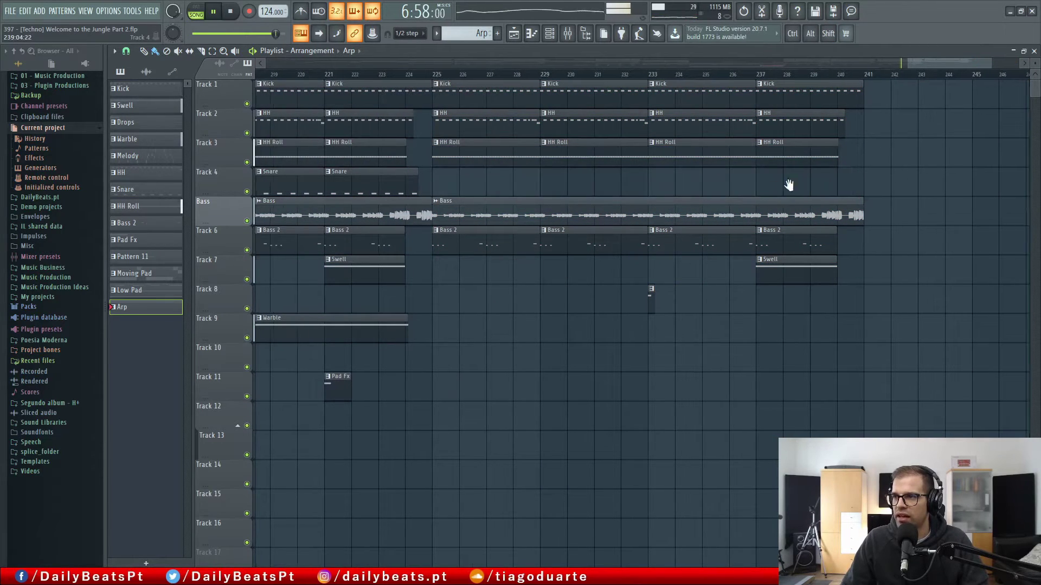
# Step: Duplicate all the clips of bars 225 to 241 so that the copy starts at bar 241
pyautogui.hscroll(4, 639, 281)
pyautogui.moveTo(672, 307); pyautogui.dragTo(258, 81)
pyautogui.hscroll(-3, 660, 203)
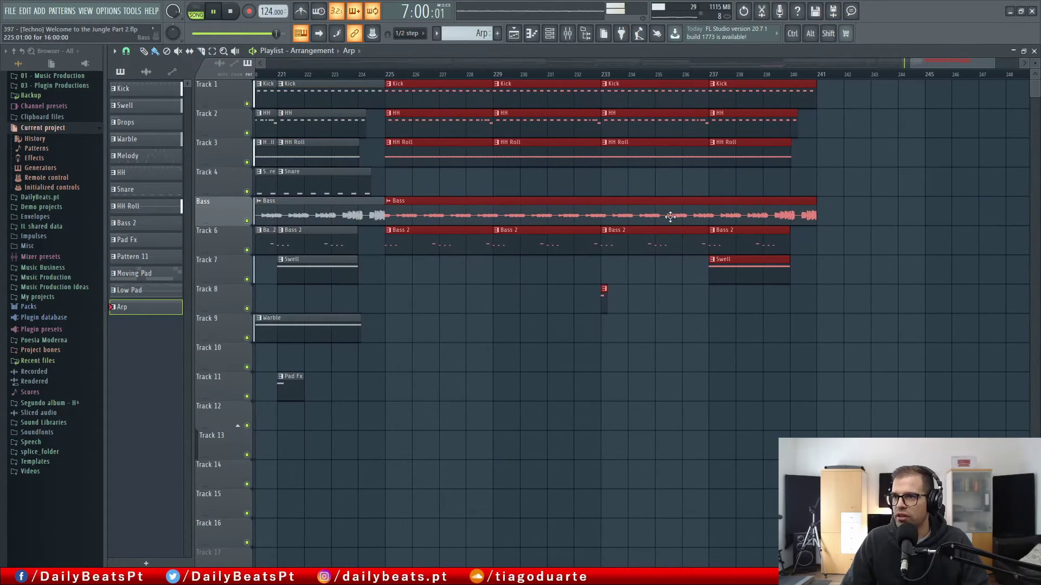
pyautogui.hotkey('ctrl', 'b')
pyautogui.hscroll(8, 878, 145)
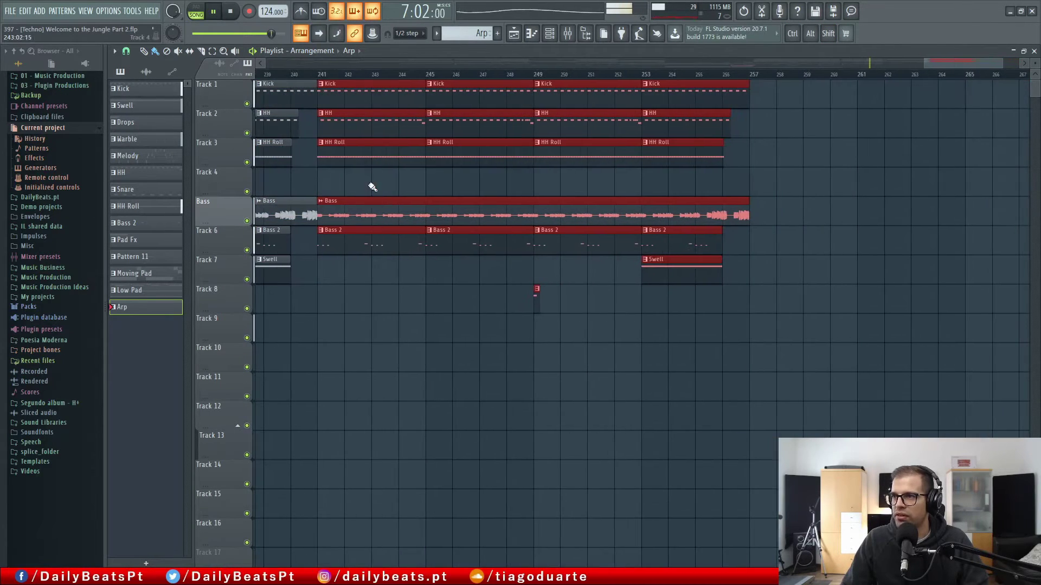
# Step: Delete the four HH Roll clips on Track 3 between bars 241 and 257
pyautogui.rightClick(370, 154)
pyautogui.rightClick(479, 154)
pyautogui.rightClick(587, 154)
pyautogui.rightClick(682, 154)
pyautogui.rightClick(667, 180)
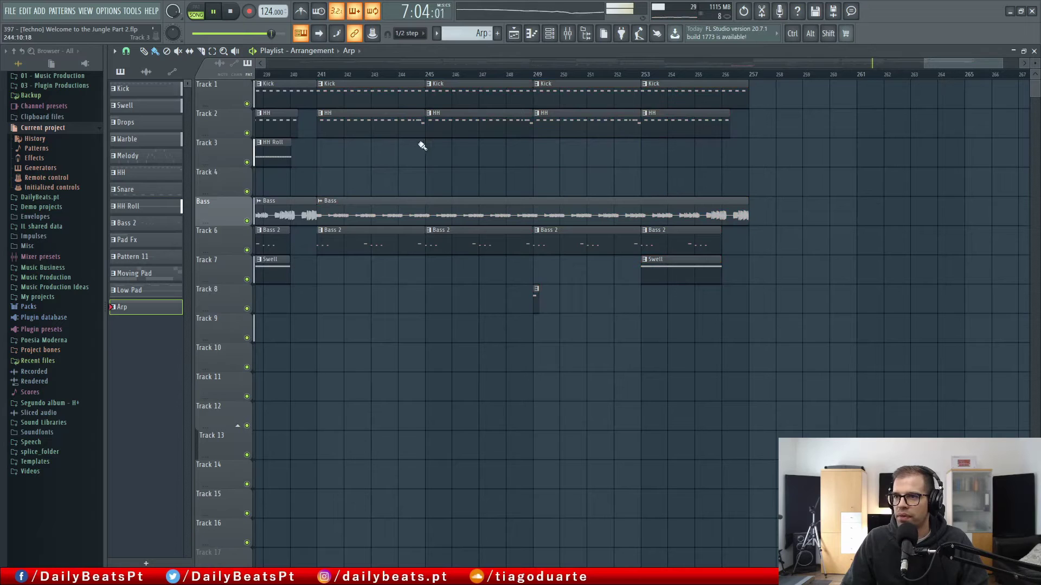
# Step: Duplicate all the clips of bars 241 to 257 so that the copy starts at bar 257
pyautogui.moveTo(350, 163); pyautogui.dragTo(677, 154)
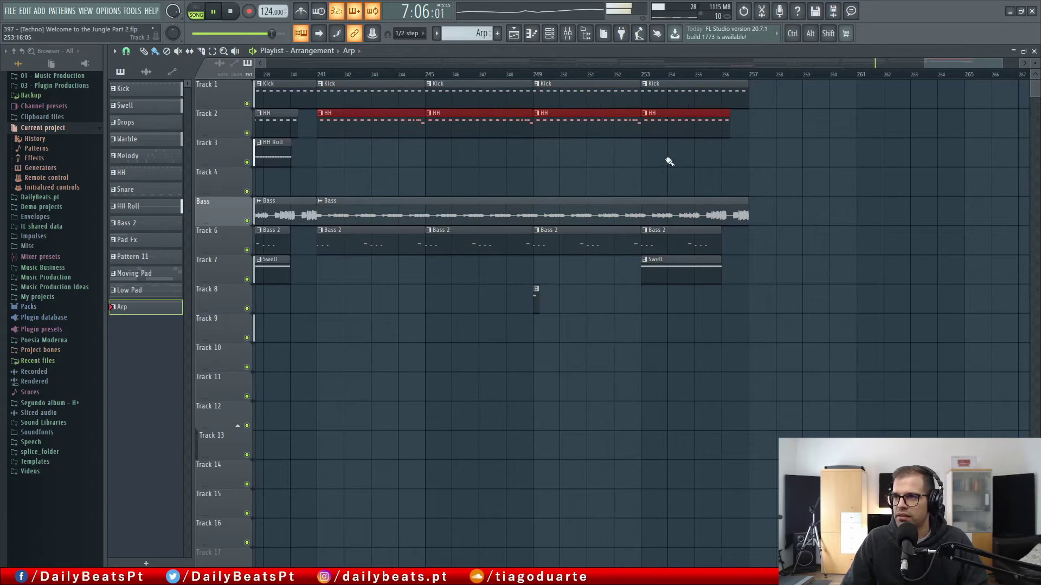
pyautogui.moveTo(801, 341); pyautogui.dragTo(322, 81)
pyautogui.hotkey('ctrl', 'b')
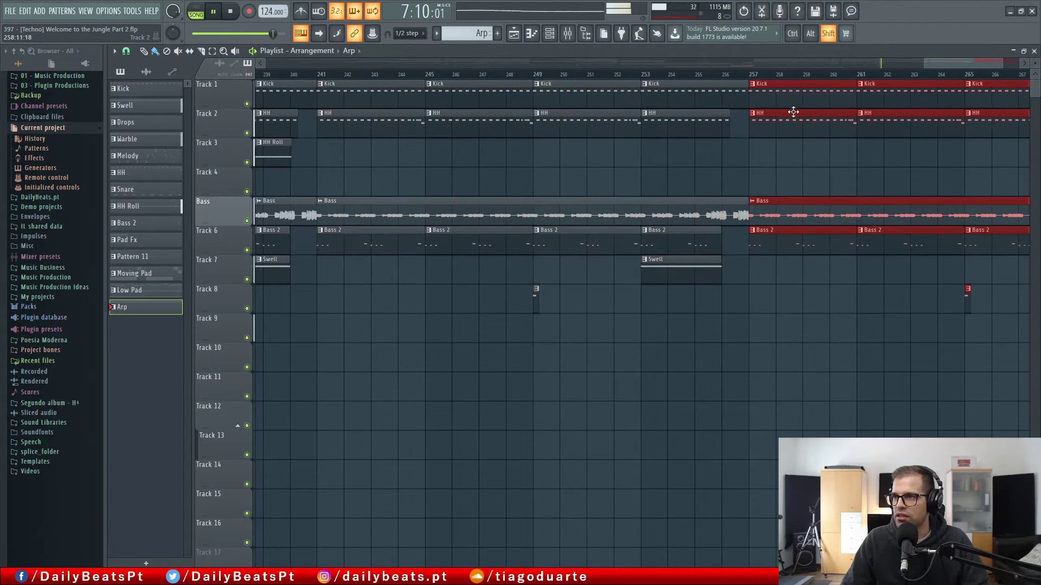
# Step: Delete the HH clips on Track 2 and the Swell clip on Track 7 between bars 257 and 273
pyautogui.rightClick(889, 128)
pyautogui.moveTo(856, 163); pyautogui.dragTo(478, 154)
pyautogui.rightClick(671, 123)
pyautogui.rightClick(740, 126)
pyautogui.moveTo(685, 158); pyautogui.dragTo(692, 167)
pyautogui.rightClick(753, 316)
pyautogui.hotkey('ctrl', 'z')
pyautogui.rightClick(753, 317)
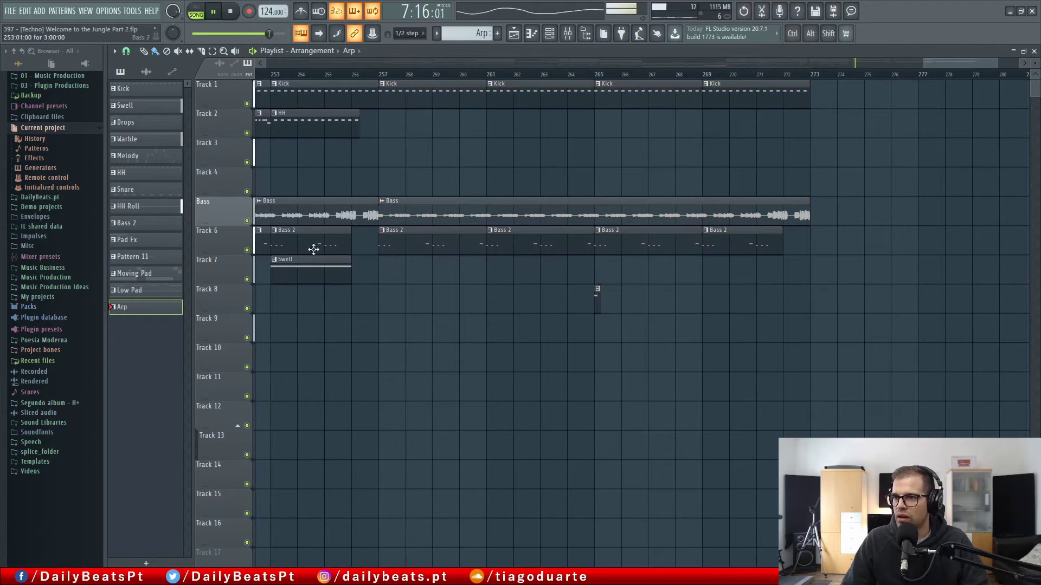
# Step: Extend the last Kick clip on Track 1 to six bars so that it ends at bar 275
pyautogui.keyDown('ctrl'); pyautogui.scroll(-3, 651, 342); pyautogui.keyUp('ctrl')
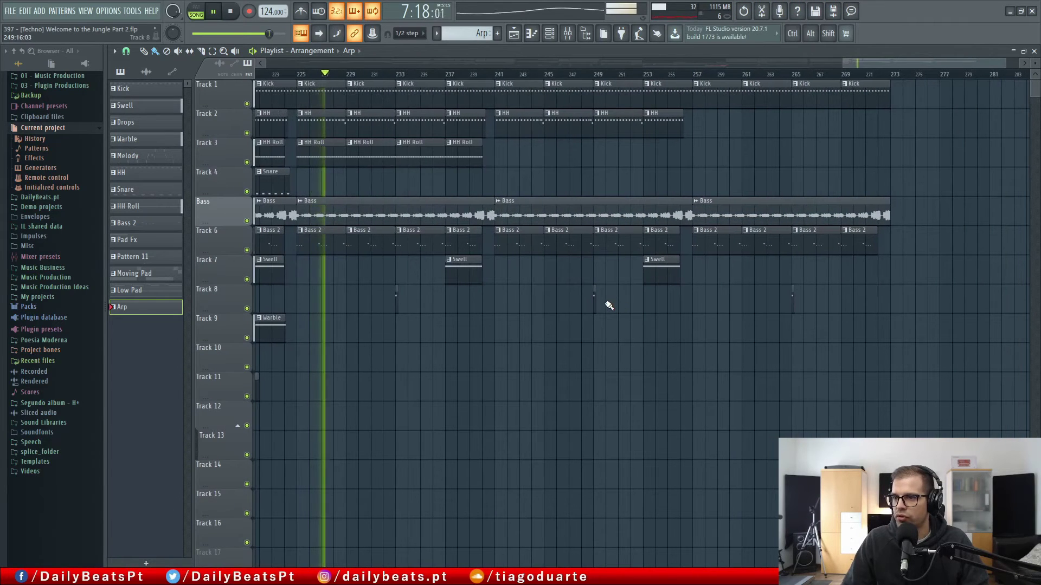
pyautogui.keyDown('ctrl'); pyautogui.scroll(5, 828, 323); pyautogui.keyUp('ctrl')
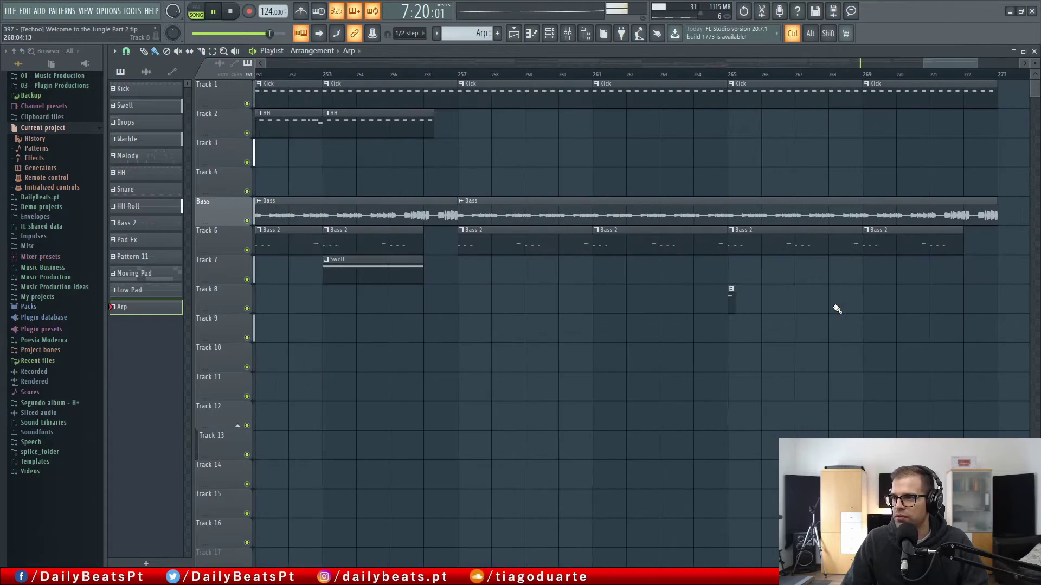
pyautogui.keyDown('ctrl'); pyautogui.scroll(6, 710, 126); pyautogui.keyUp('ctrl')
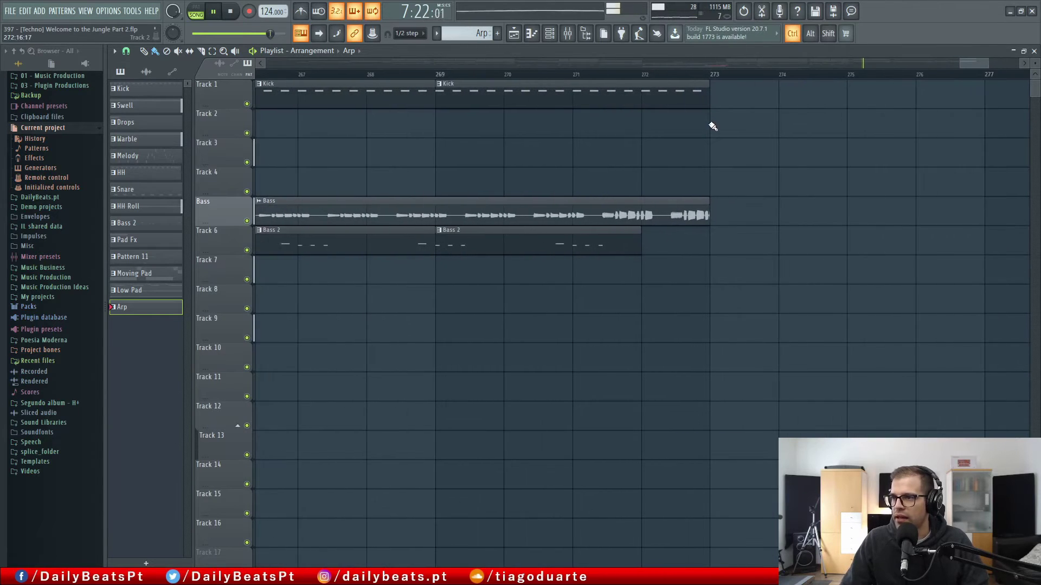
pyautogui.keyDown('ctrl'); pyautogui.scroll(3, 701, 211); pyautogui.keyUp('ctrl')
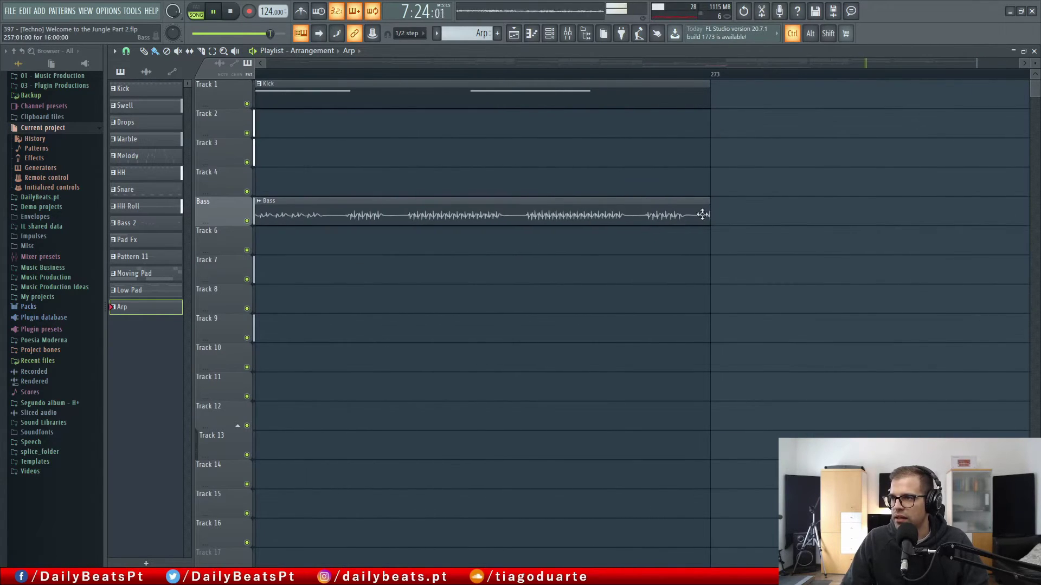
pyautogui.keyDown('ctrl'); pyautogui.scroll(-6, 679, 144); pyautogui.keyUp('ctrl')
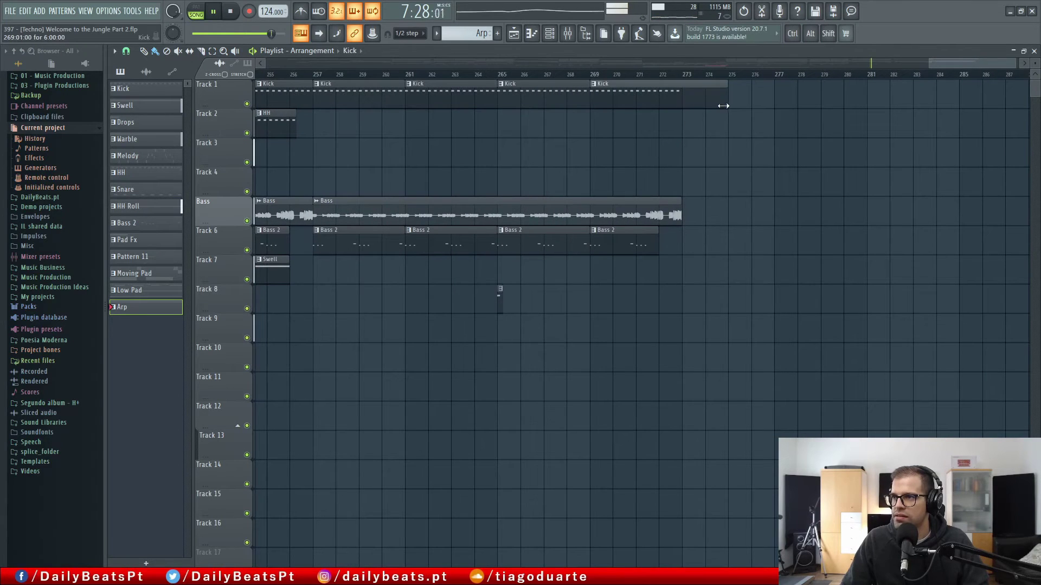
# Step: Examine the whole arrangement from the intro to the outro, comparing how the tracks enter and drop out
pyautogui.keyDown('ctrl'); pyautogui.scroll(-6, 555, 139); pyautogui.keyUp('ctrl')
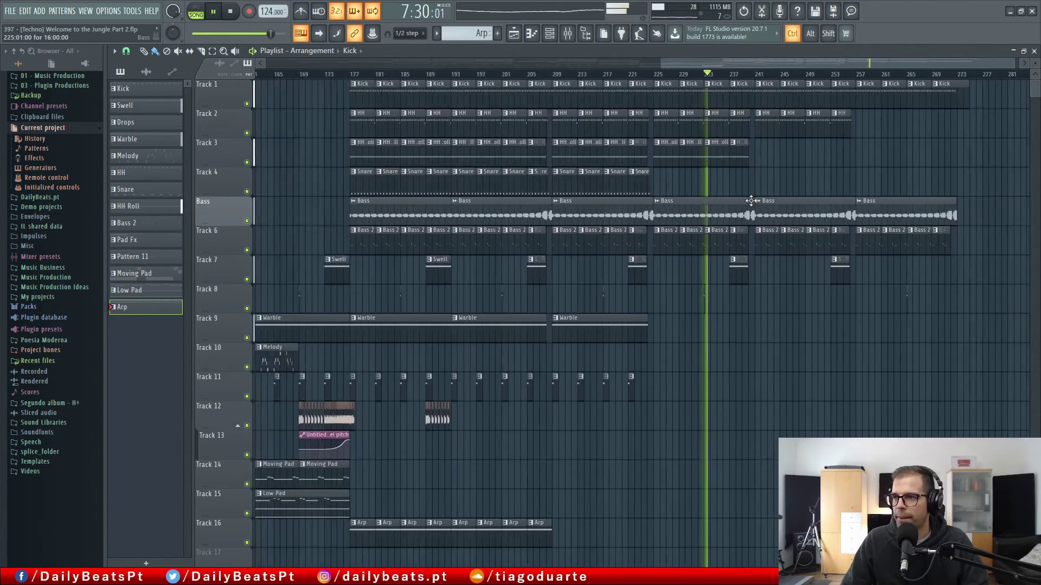
pyautogui.keyDown('ctrl'); pyautogui.scroll(-2, 577, 178); pyautogui.keyUp('ctrl')
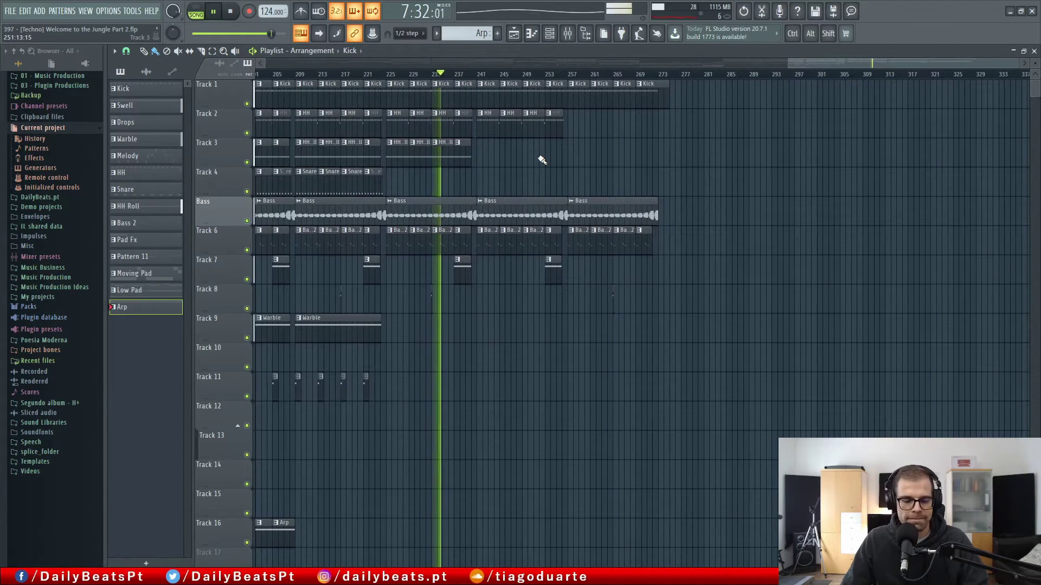
pyautogui.keyDown('ctrl'); pyautogui.scroll(-4, 541, 159); pyautogui.keyUp('ctrl')
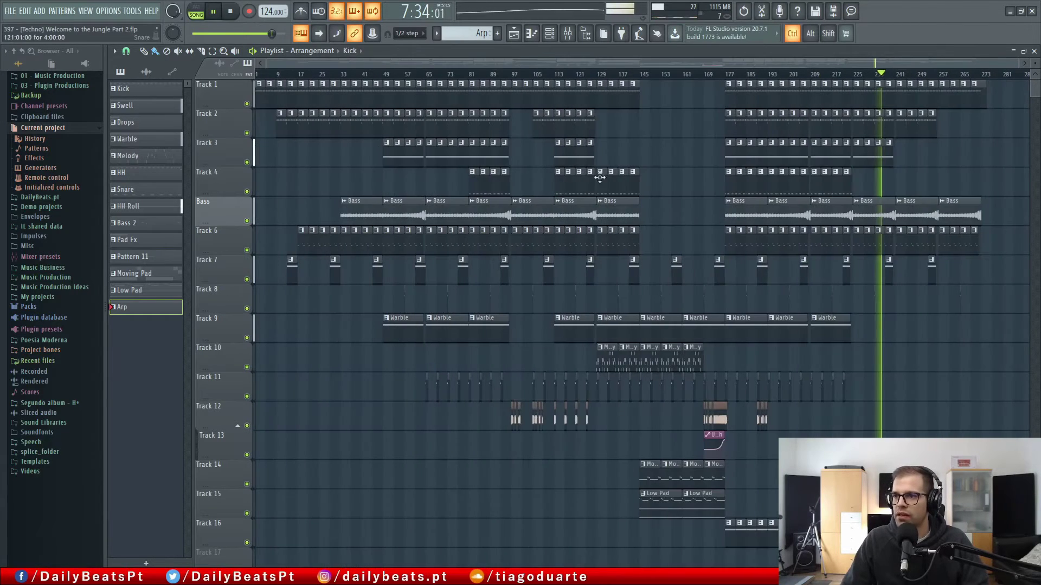
pyautogui.keyDown('ctrl'); pyautogui.scroll(1, 686, 162); pyautogui.keyUp('ctrl')
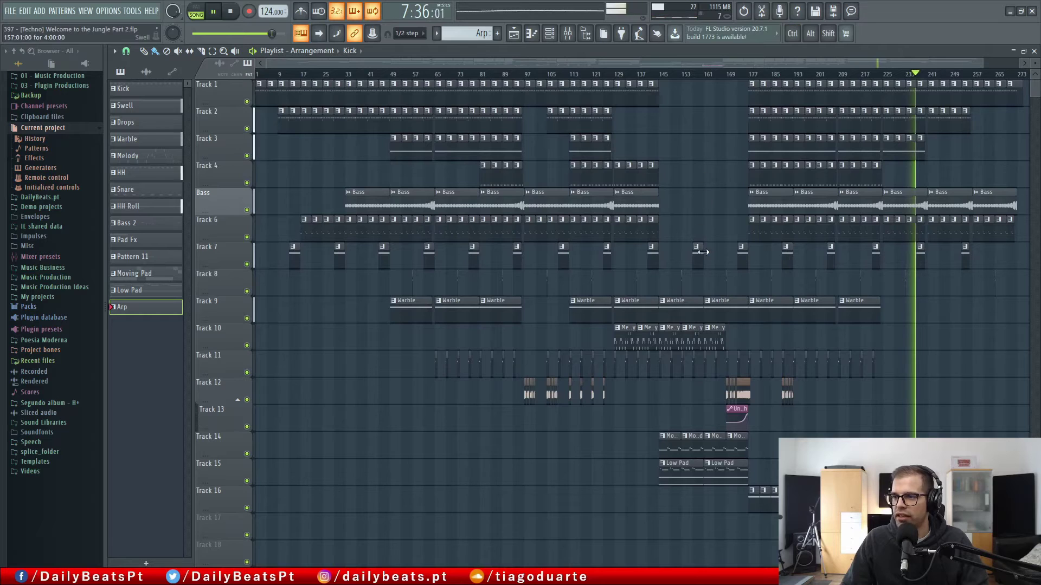
pyautogui.keyDown('alt'); pyautogui.scroll(-3, 698, 251); pyautogui.keyUp('alt')
pyautogui.scroll(2, 696, 248)
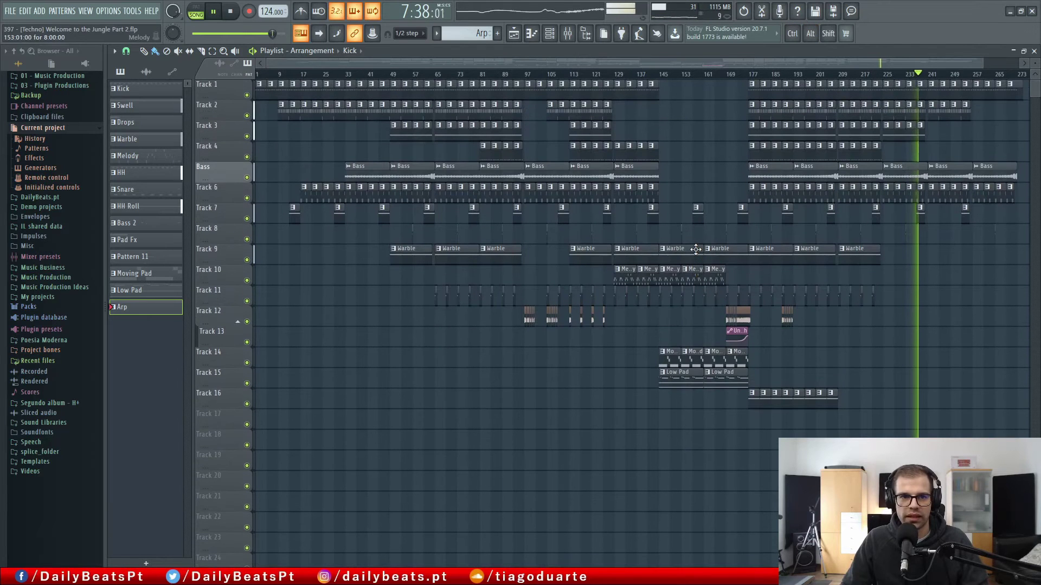
pyautogui.moveTo(953, 313); pyautogui.dragTo(509, 330)
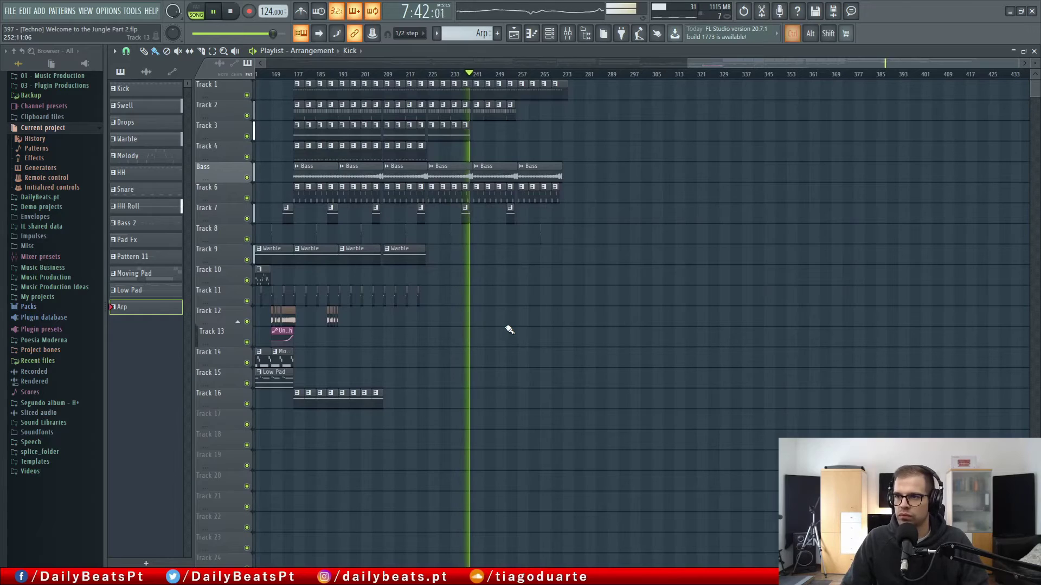
pyautogui.keyDown('ctrl'); pyautogui.scroll(5, 510, 330); pyautogui.keyUp('ctrl')
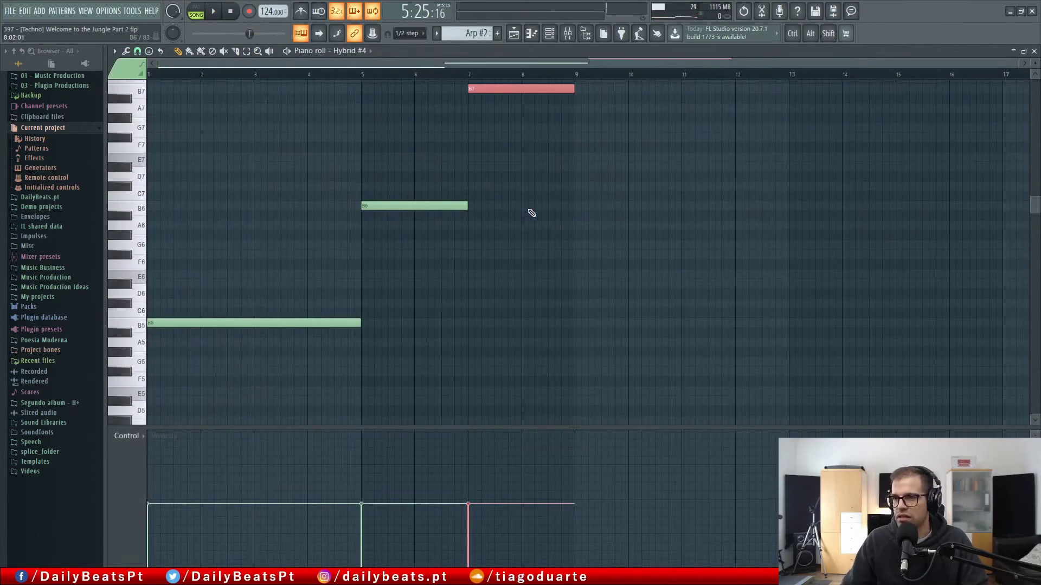
# Step: Play bars 169 to 177 in the playlist to hear the Arp #2 clip against the pads and the build-up
pyautogui.press('space')
pyautogui.press('F5')
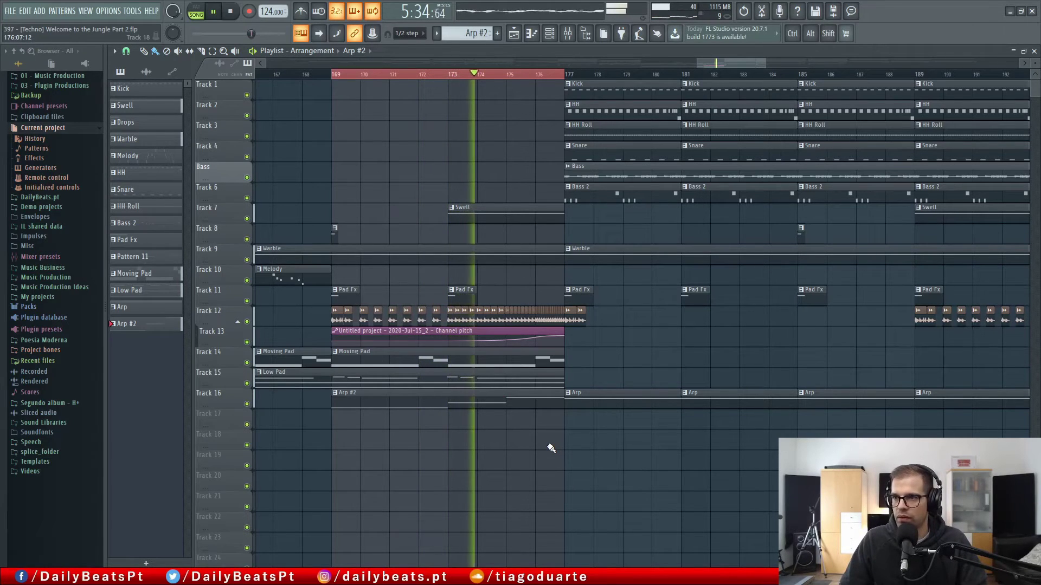
pyautogui.press('ctrl')
pyautogui.scroll(3, 512, 377)
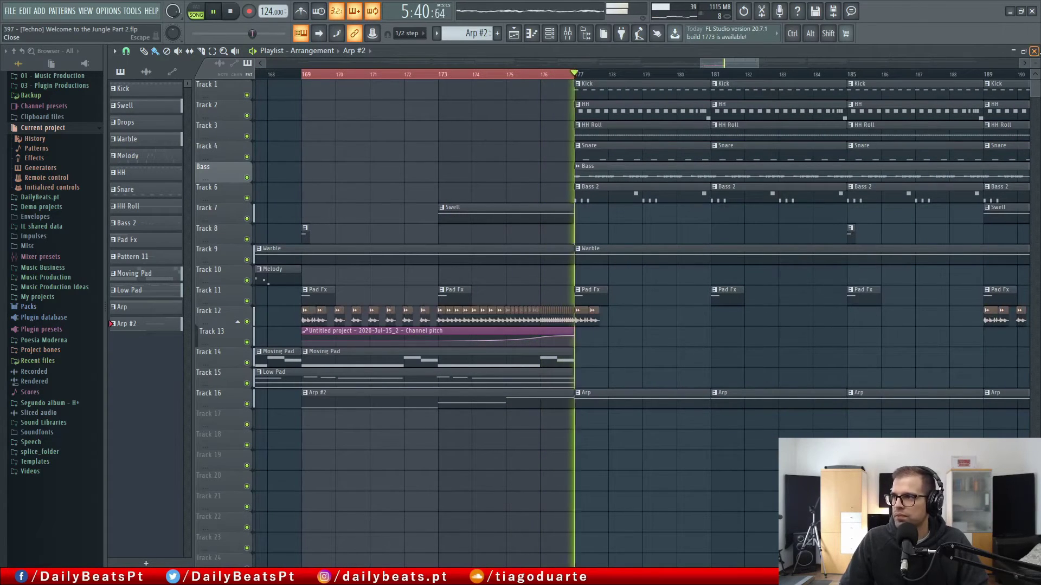
# Step: Raise the velocities of the B6 and B7 notes in the Arp #2 pattern in rising steps, with B7 the loudest
pyautogui.click(1033, 51)
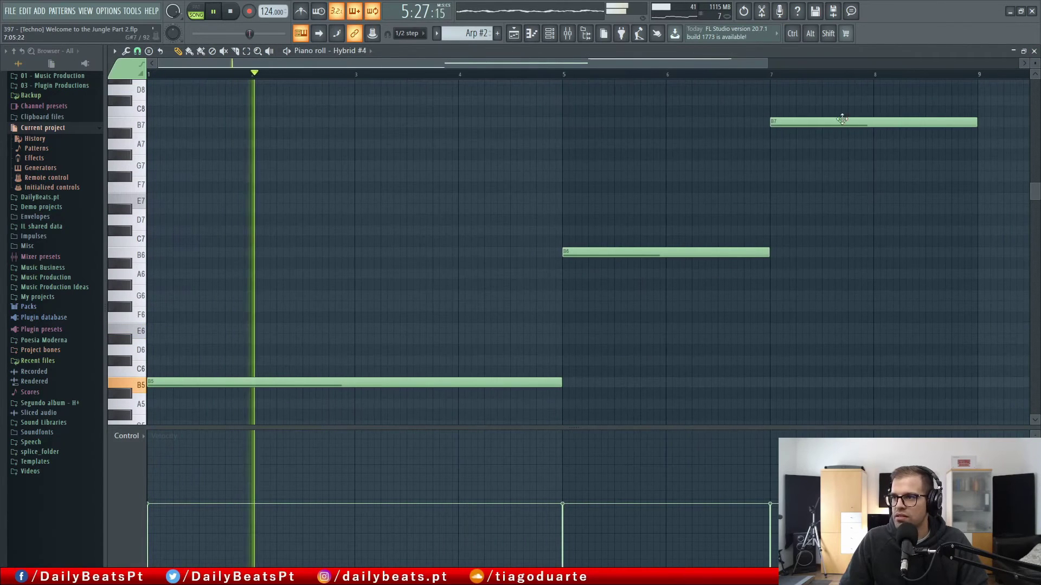
pyautogui.click(770, 464)
pyautogui.click(564, 483)
pyautogui.click(771, 452)
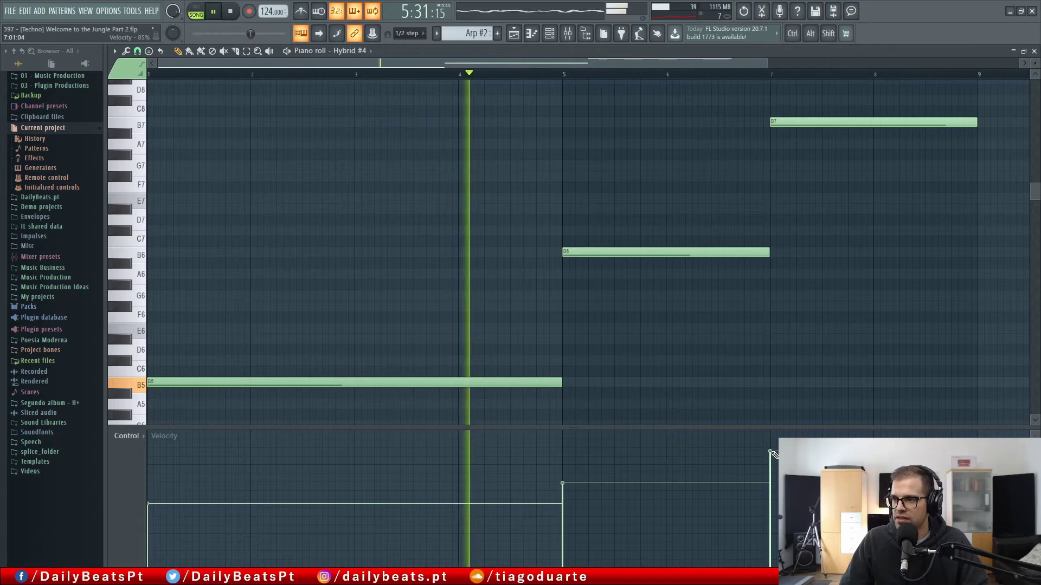
pyautogui.click(563, 480)
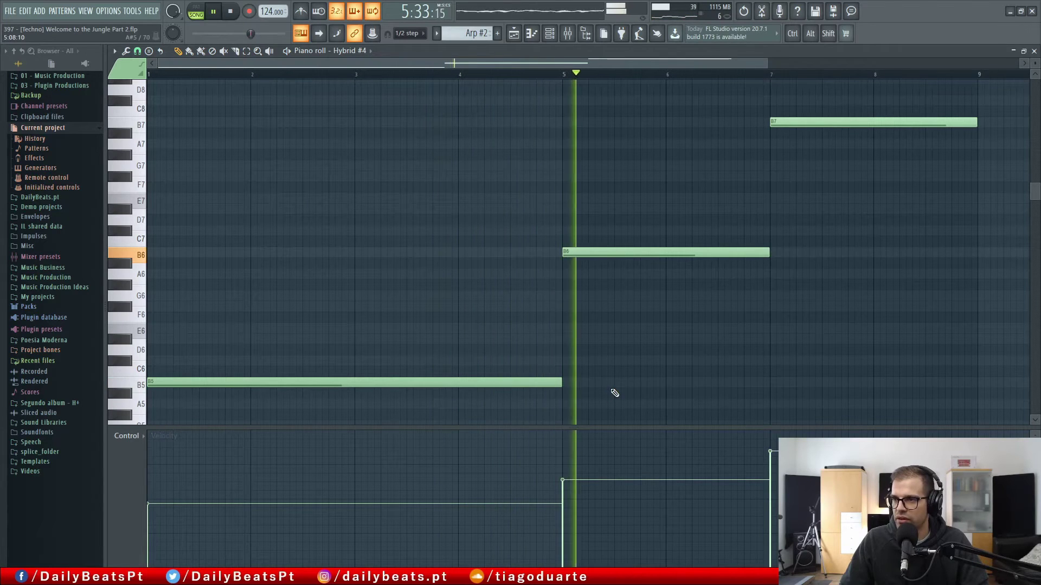
pyautogui.moveTo(569, 480); pyautogui.dragTo(567, 471)
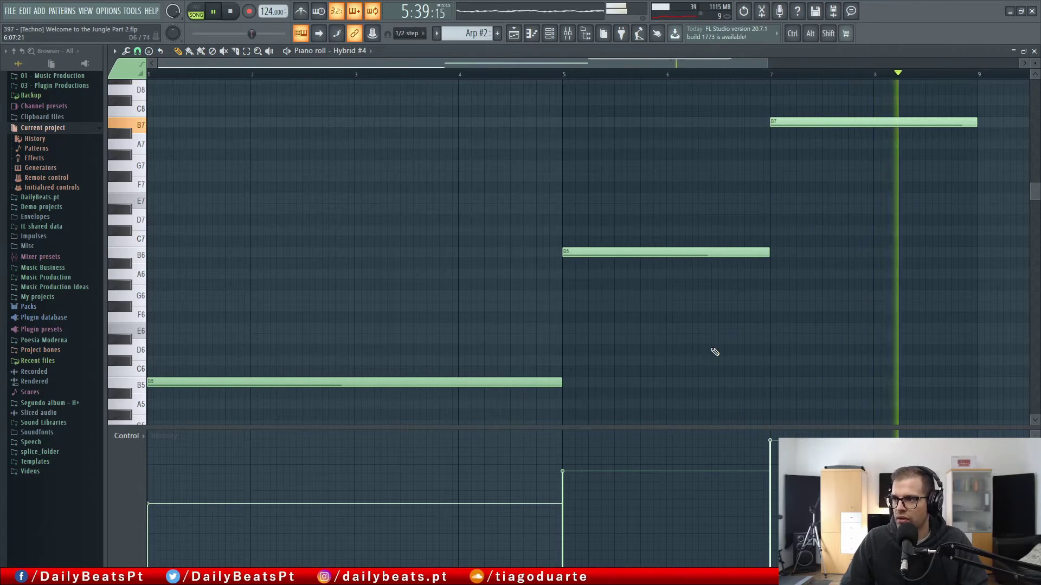
# Step: Set the amplifier envelope of the Hybrid #4 arp synth to a Decay2 of 541 ms with 0% sustain
pyautogui.press('F7')
pyautogui.click(192, 242)
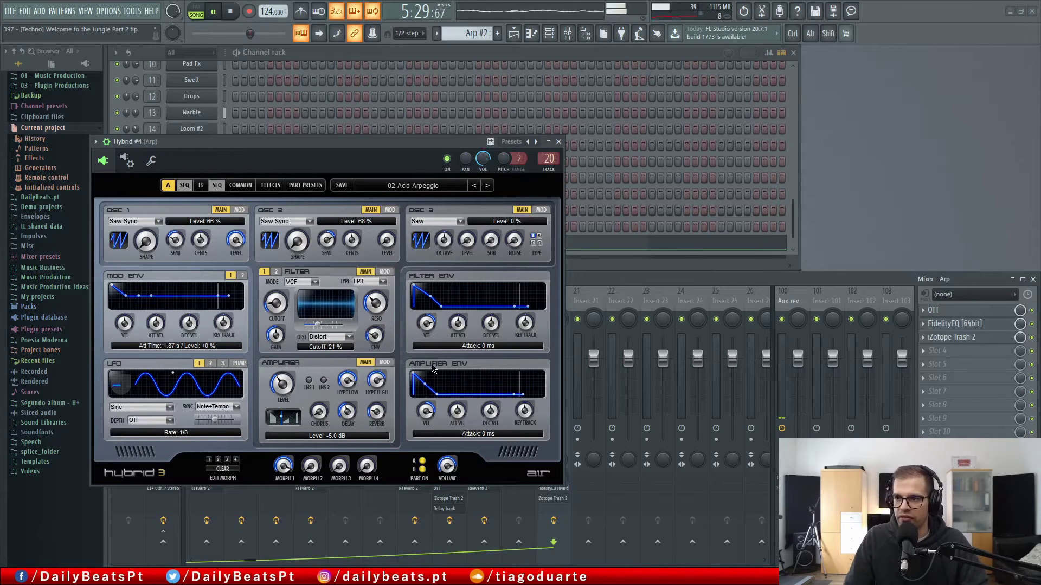
pyautogui.click(438, 394)
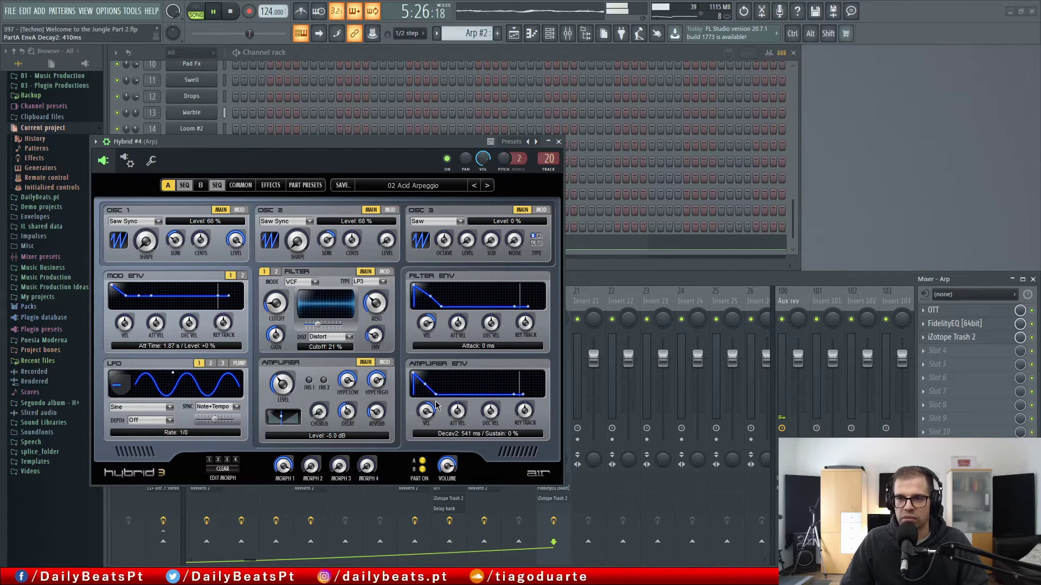
pyautogui.moveTo(320, 142); pyautogui.dragTo(431, 99)
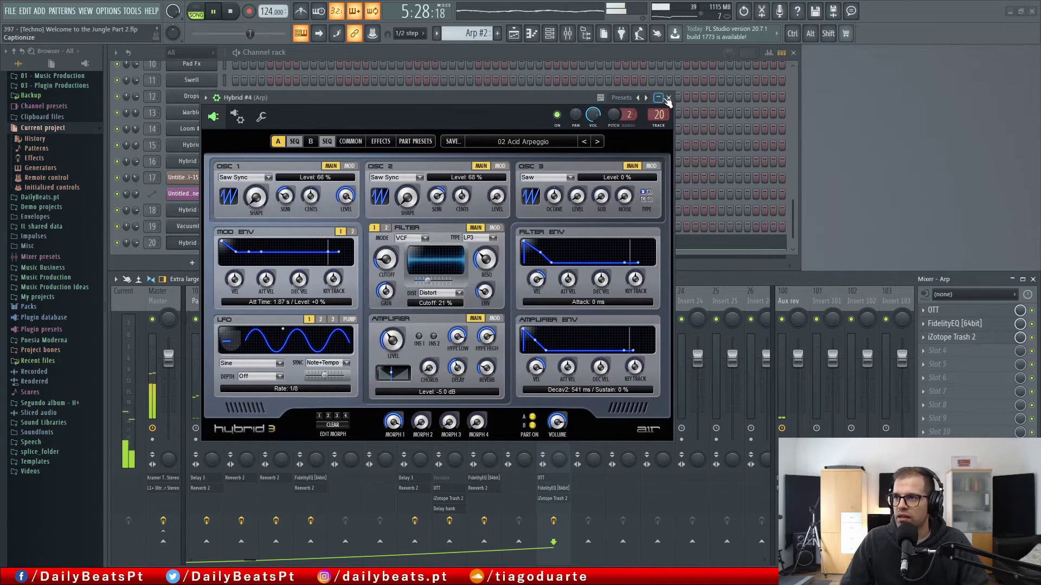
pyautogui.click(669, 98)
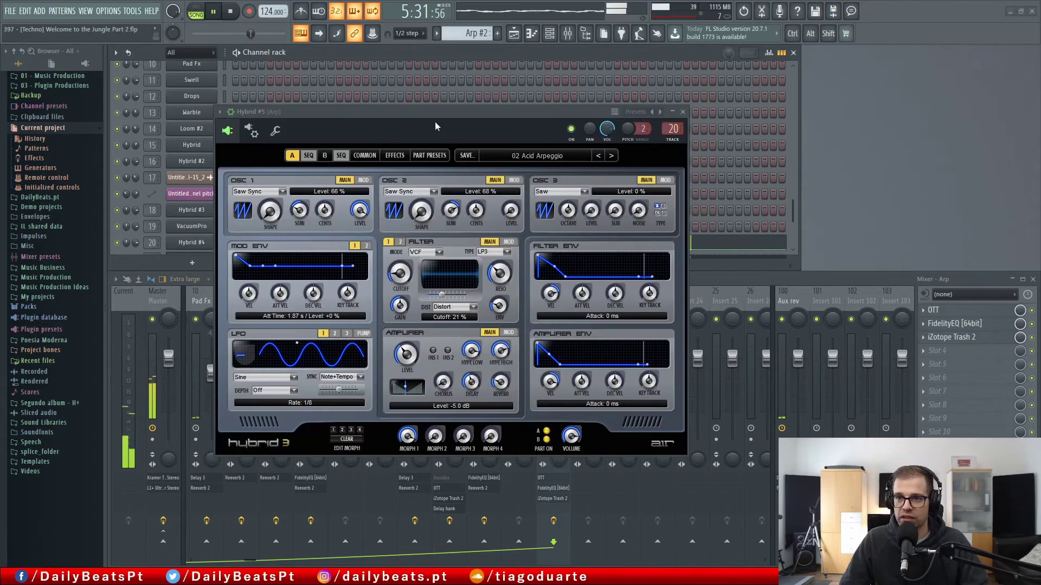
# Step: Clone the Hybrid #4 synth channel and select the copy in the channel rack
pyautogui.click(683, 112)
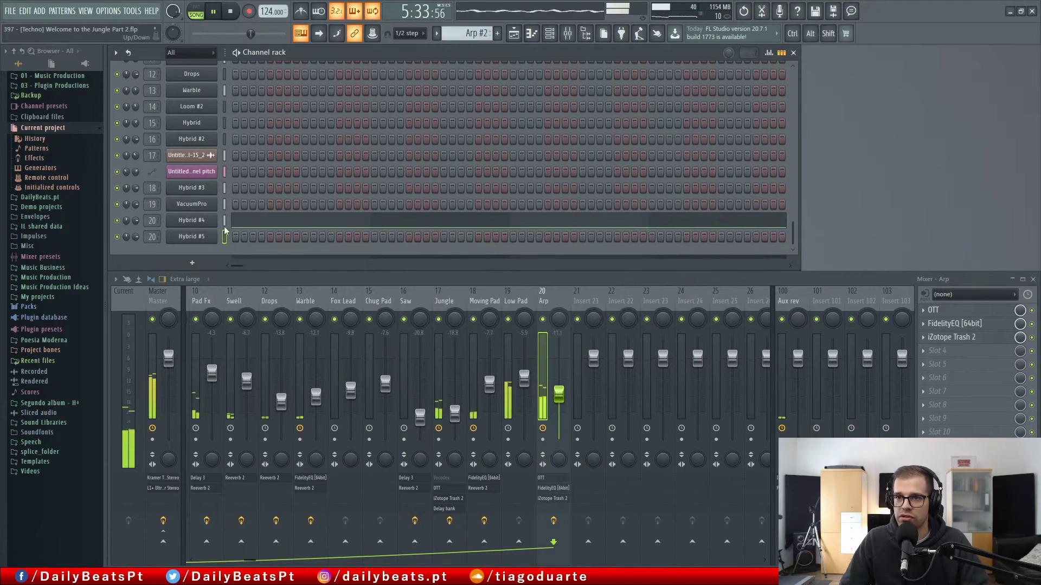
pyautogui.click(226, 238)
pyautogui.click(201, 239)
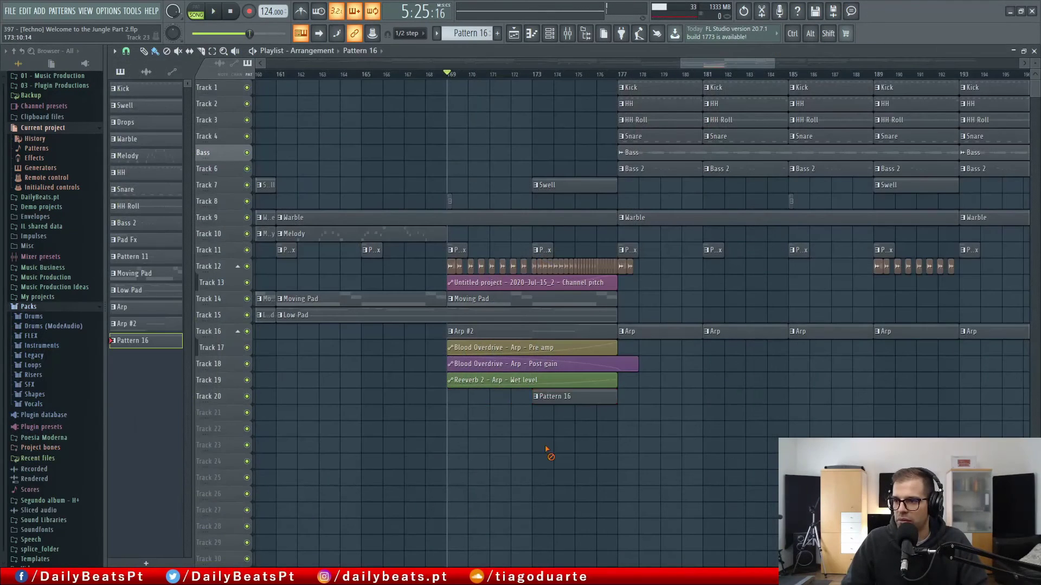
# Step: Play the build-up from bar 169 with the Pattern 16 riser clip and inspect theRiser's note in the piano roll
pyautogui.press('space')
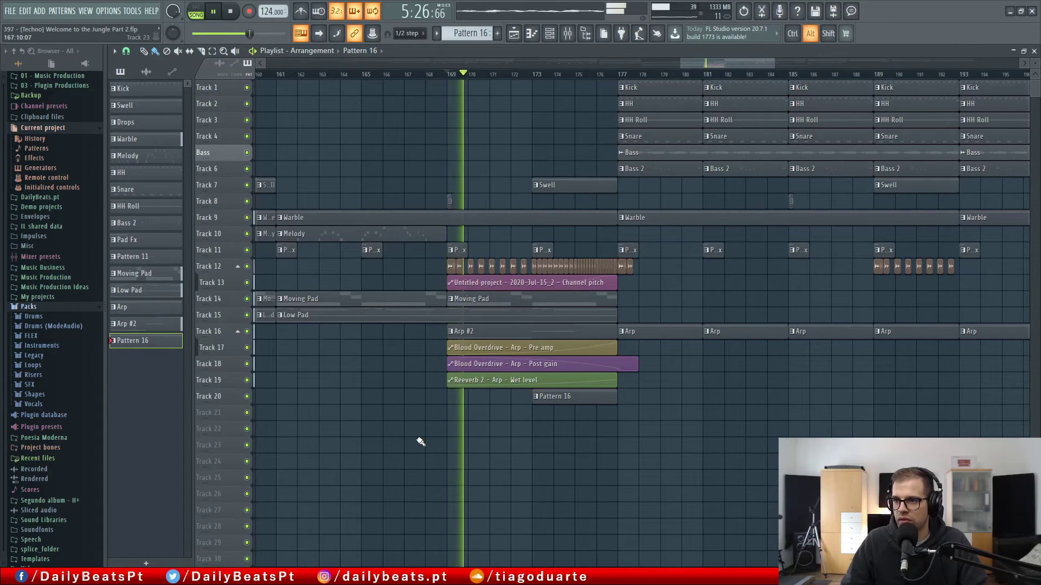
pyautogui.keyDown('alt'); pyautogui.scroll(2, 420, 441); pyautogui.keyUp('alt')
pyautogui.keyDown('alt'); pyautogui.scroll(2, 421, 442); pyautogui.keyUp('alt')
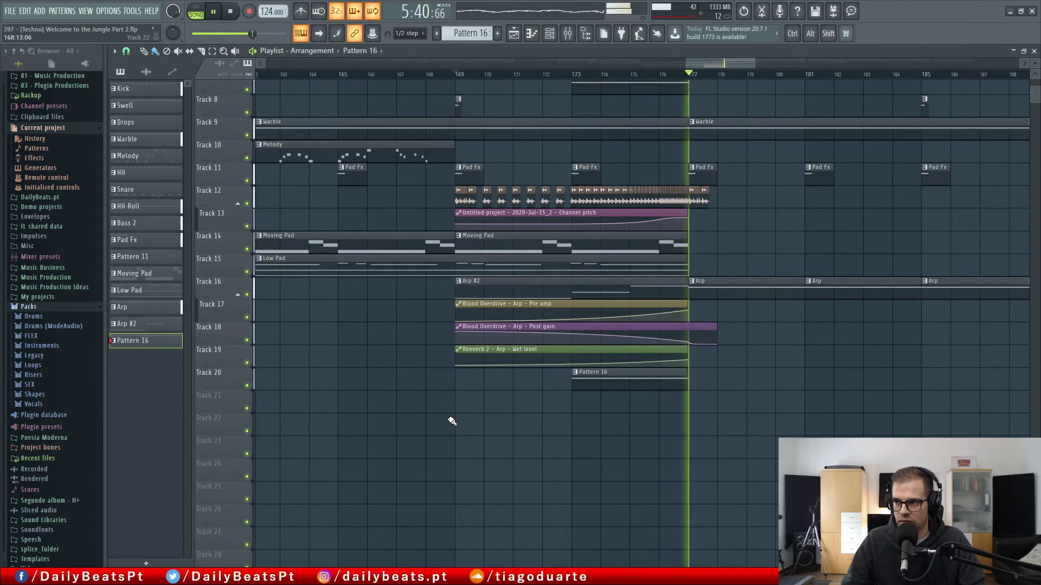
pyautogui.press('F7')
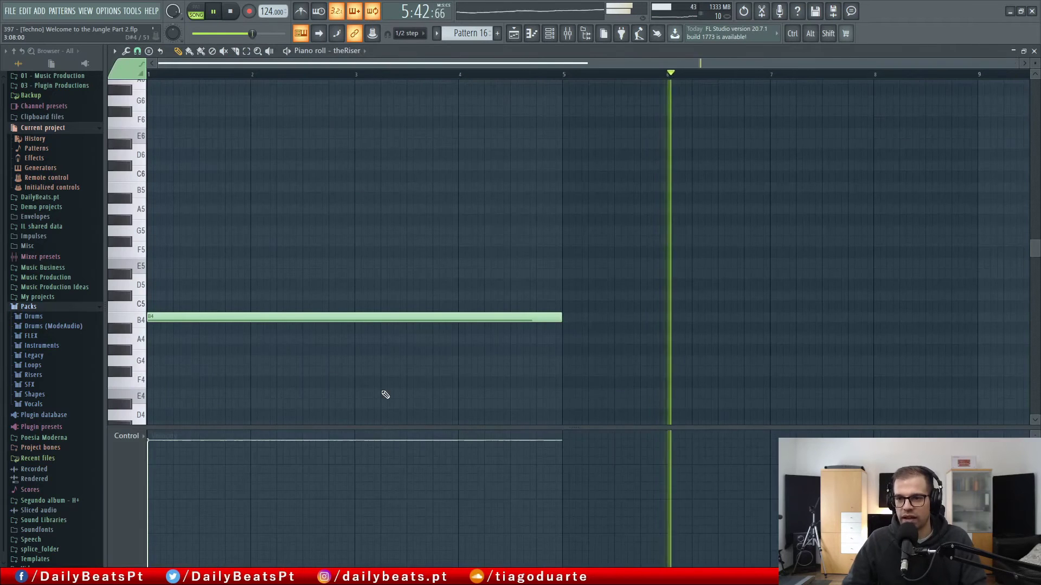
pyautogui.press('F7')
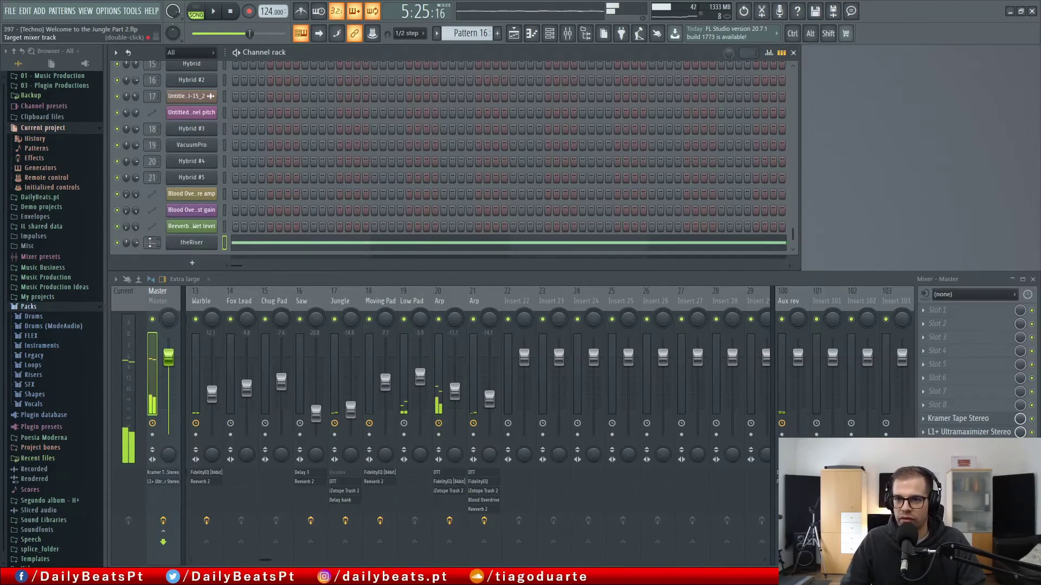
# Step: Assign the theRiser channel to mixer track 22 and add a separator in front of that track
pyautogui.scroll(20, 151, 242)
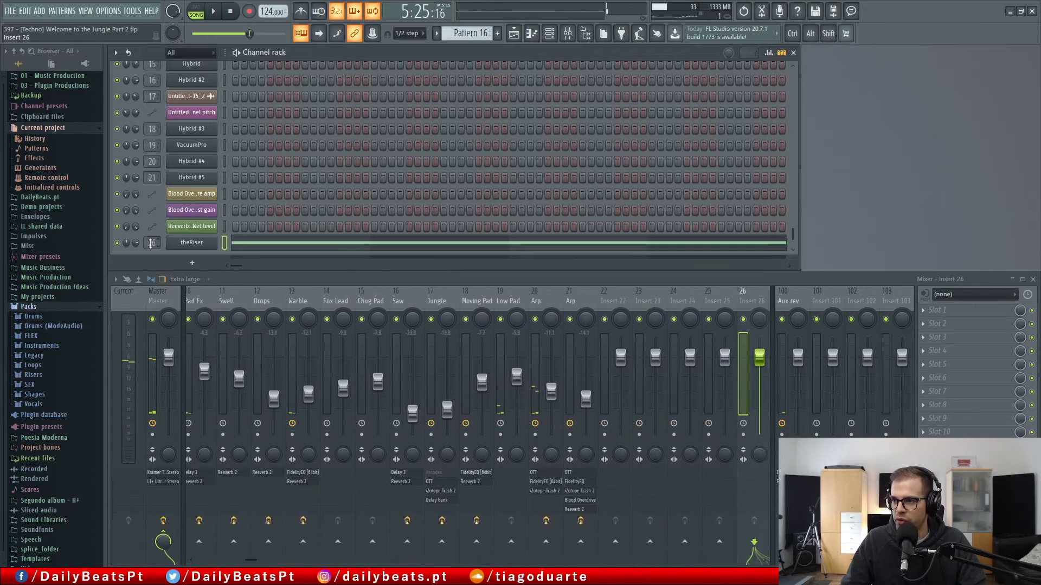
pyautogui.scroll(-4, 152, 242)
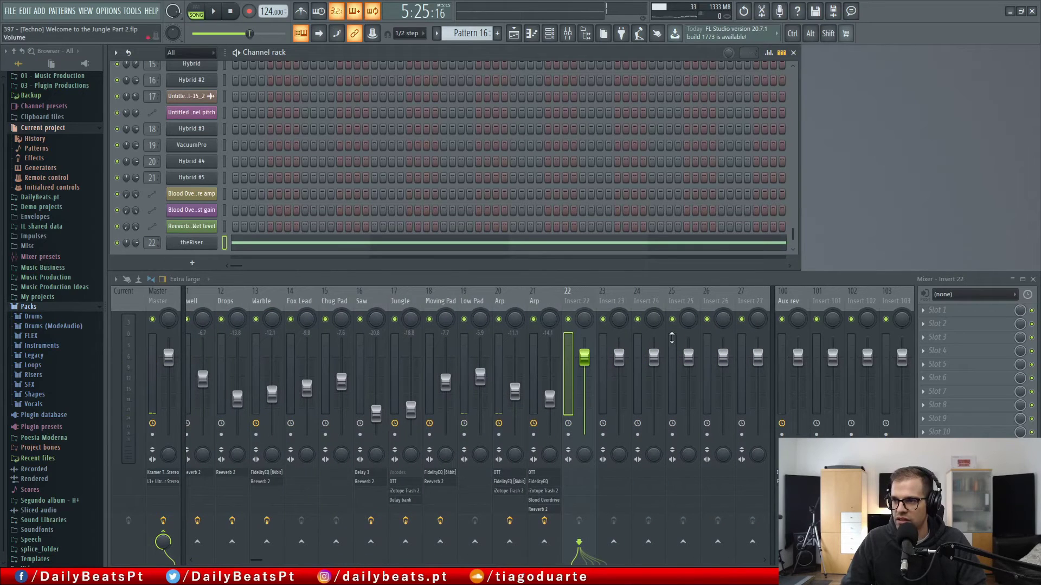
pyautogui.rightClick(578, 309)
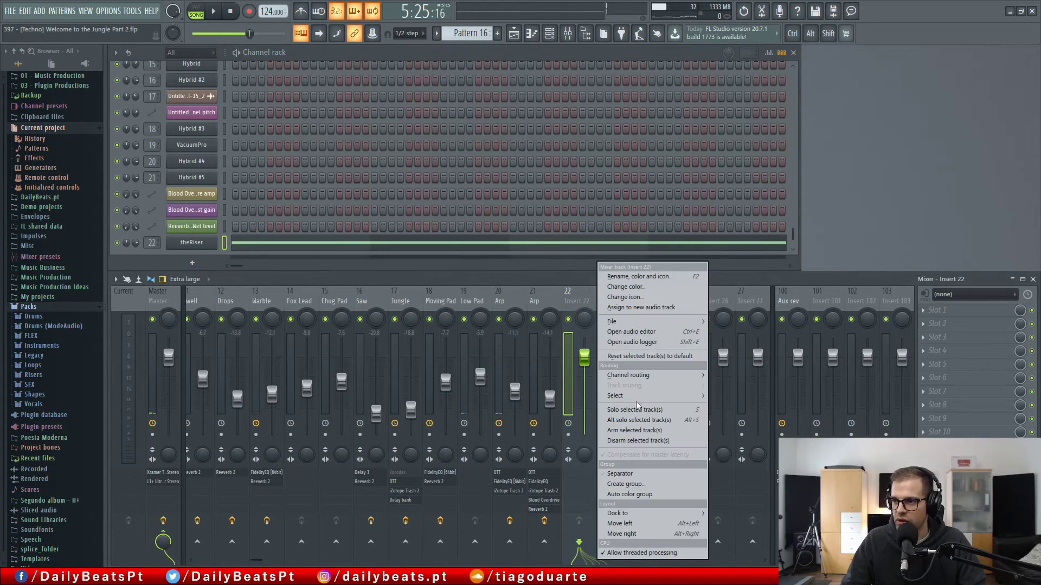
pyautogui.click(636, 476)
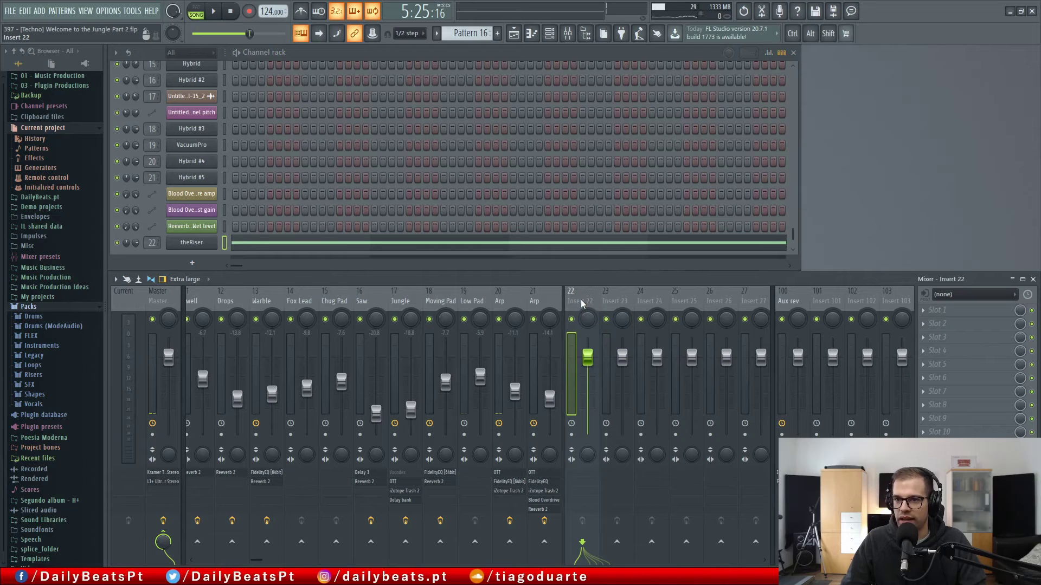
# Step: Check the preset loaded in theRiser and name mixer track 22 "16th Pump Rise"
pyautogui.doubleClick(580, 301)
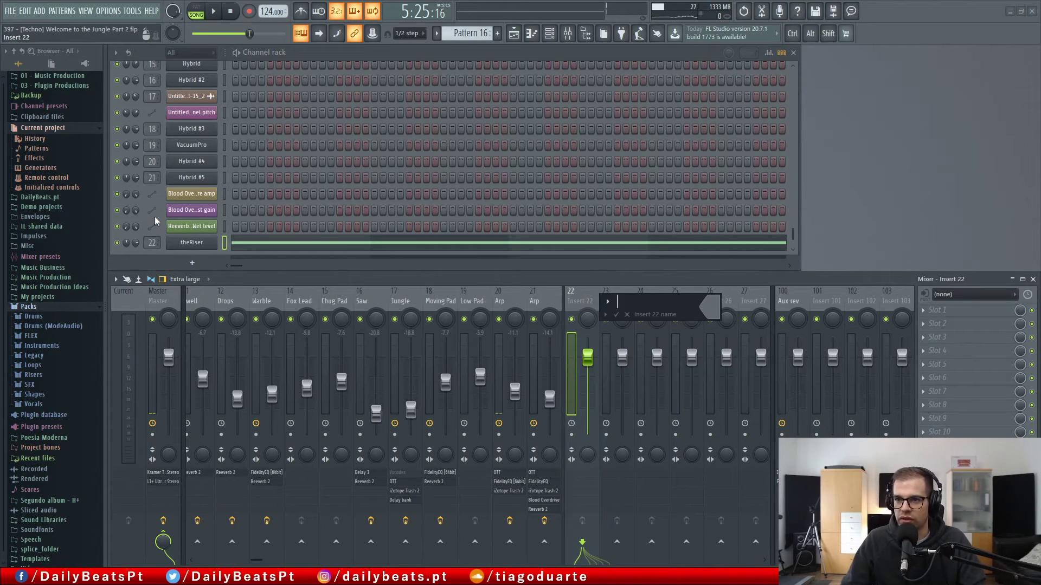
pyautogui.click(191, 243)
pyautogui.moveTo(724, 158); pyautogui.dragTo(277, 61)
pyautogui.doubleClick(581, 303)
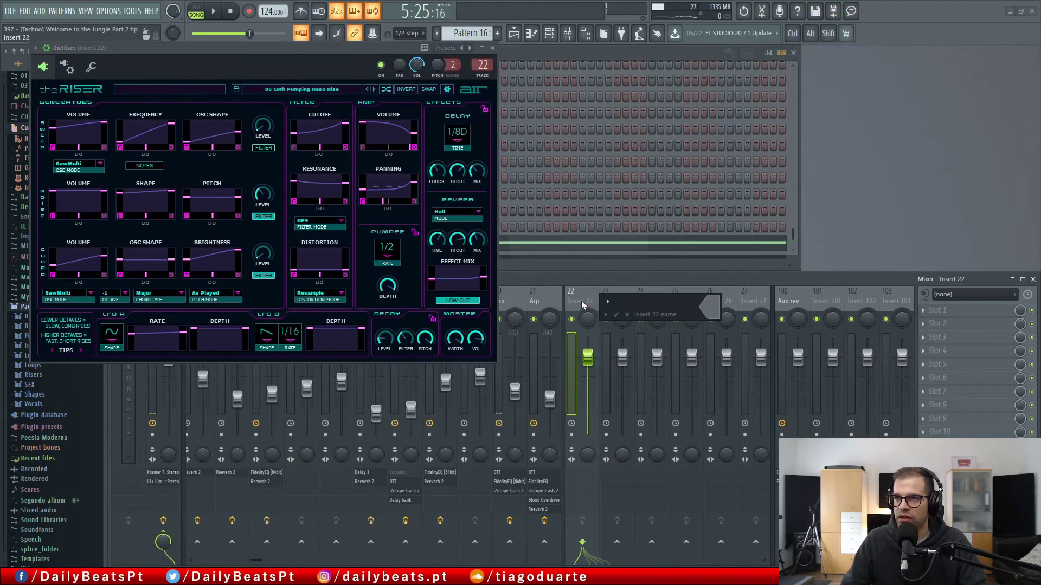
pyautogui.write('16th Pump')
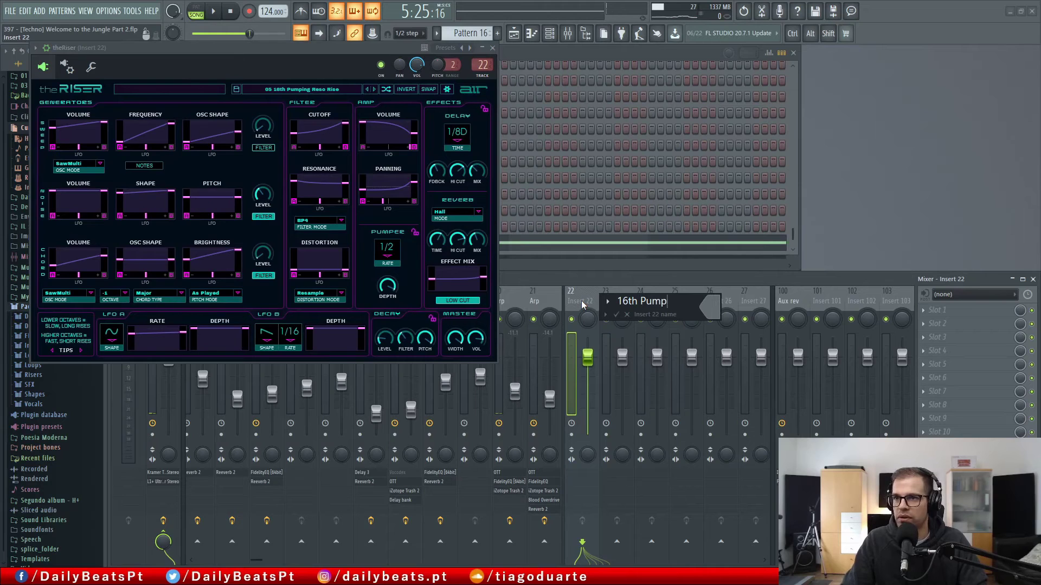
pyautogui.write('ing Reso Rise')
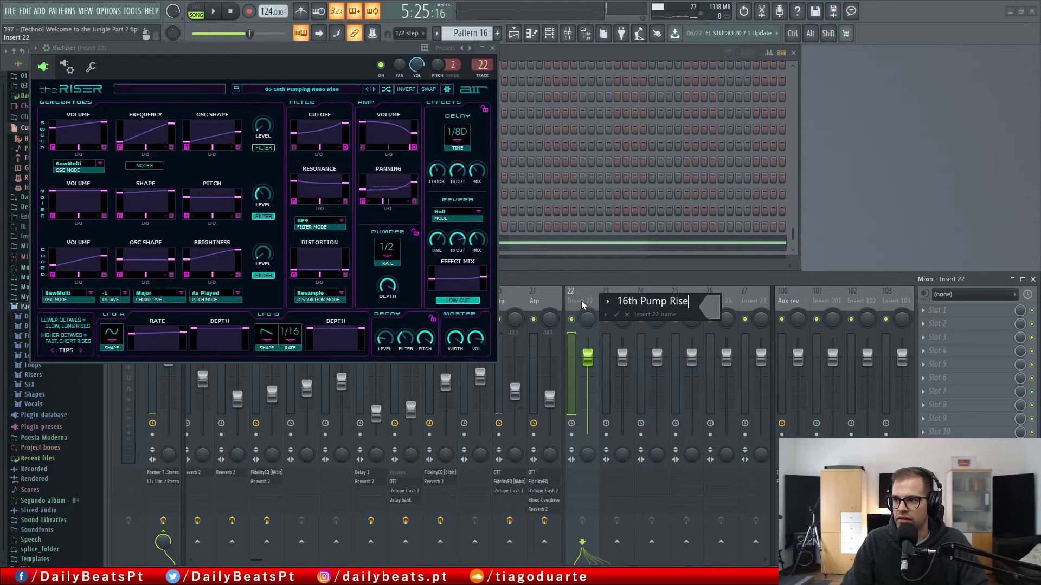
pyautogui.press('Return')
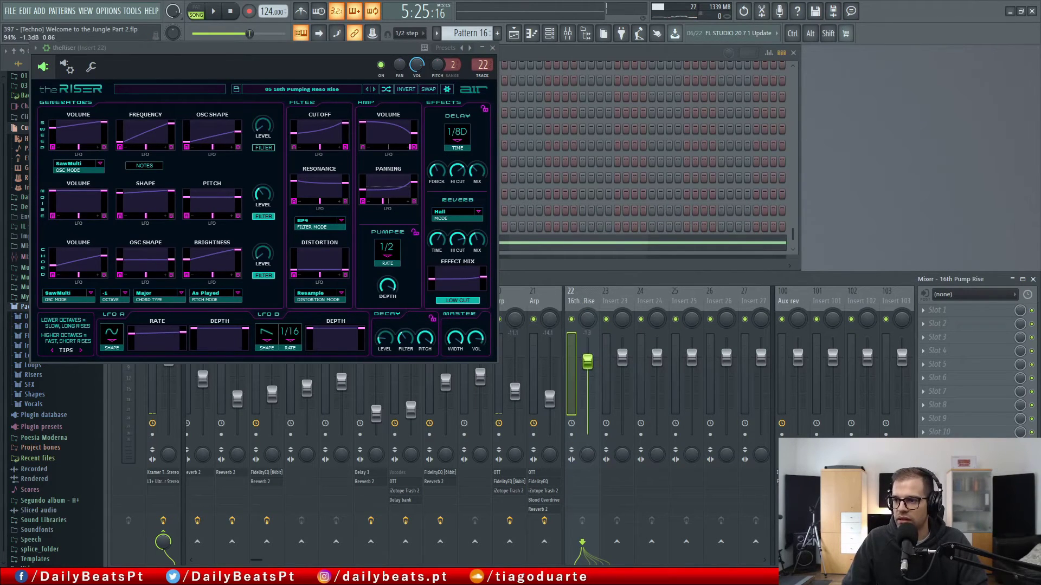
pyautogui.click(492, 48)
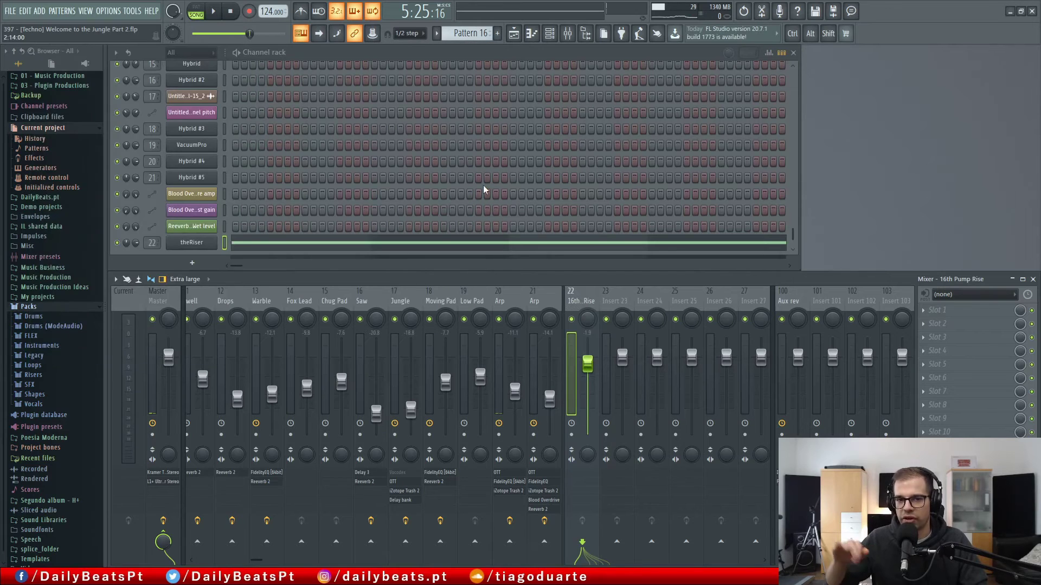
# Step: Lower the 16th Pump Rise volume while the build-up plays, and route the track to the Mix track only
pyautogui.press('space')
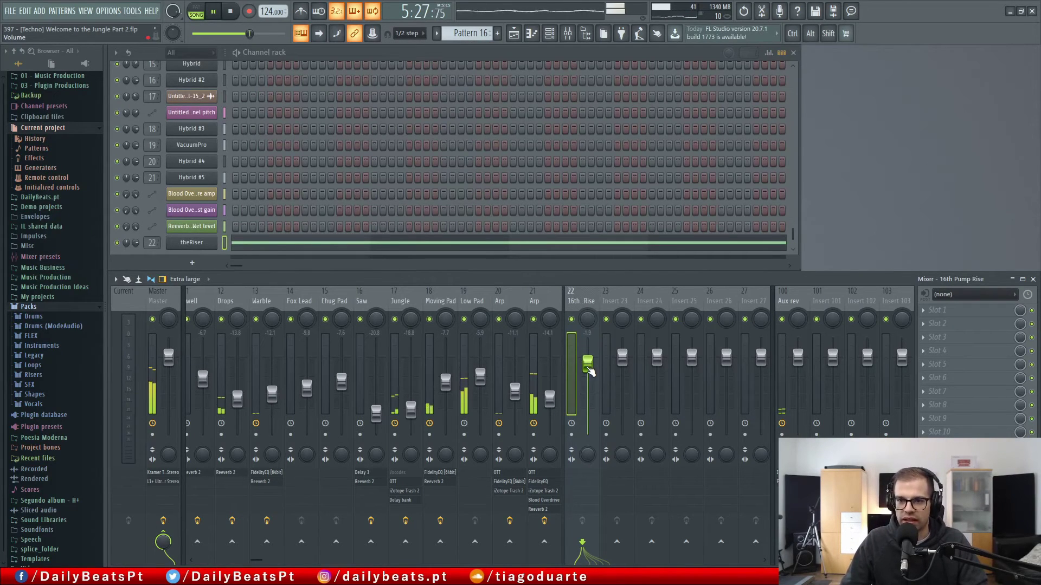
pyautogui.hscroll(-3, 327, 302)
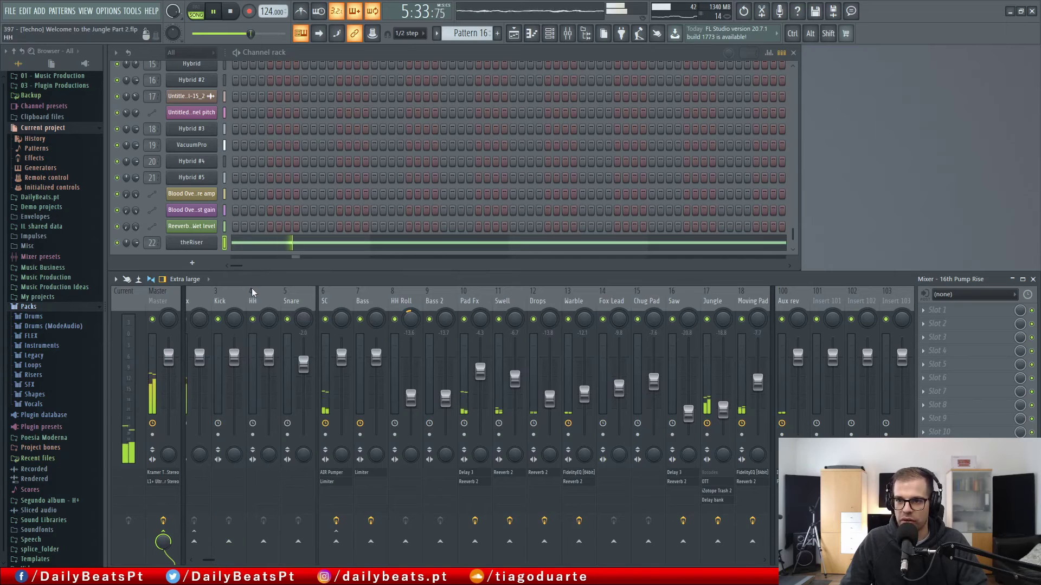
pyautogui.hscroll(-1, 252, 293)
pyautogui.rightClick(242, 548)
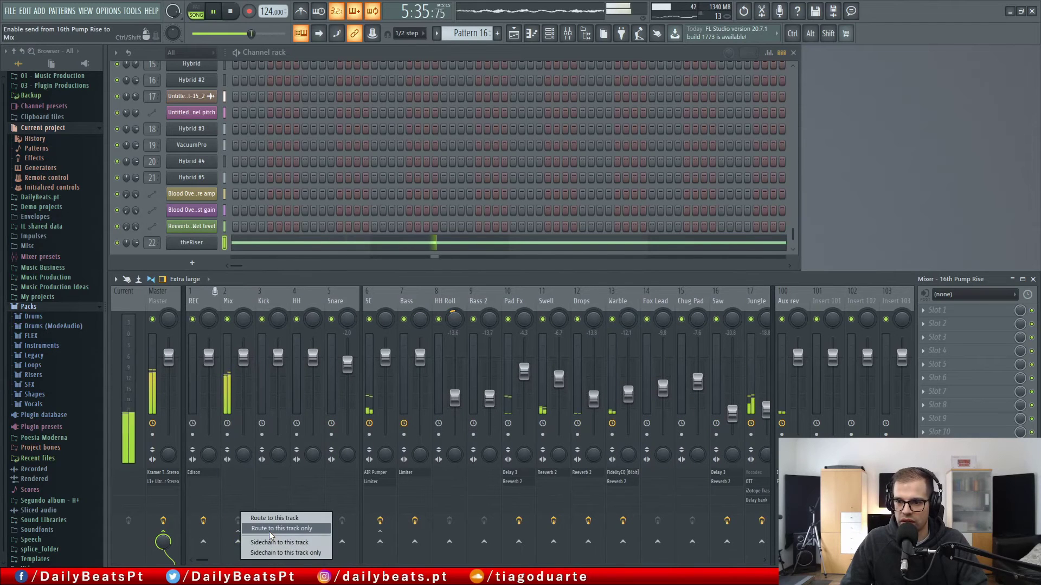
pyautogui.click(270, 530)
pyautogui.hscroll(6, 570, 300)
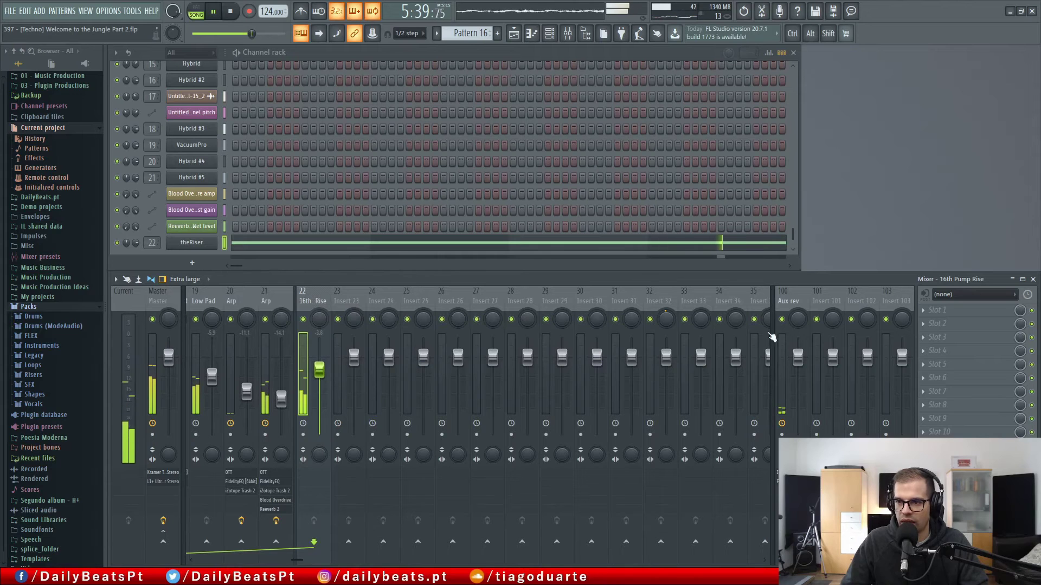
# Step: Add Fruity Reeverb 2 to the first effect slot of the 16th Pump Rise track with a wet level of 62%
pyautogui.click(951, 311)
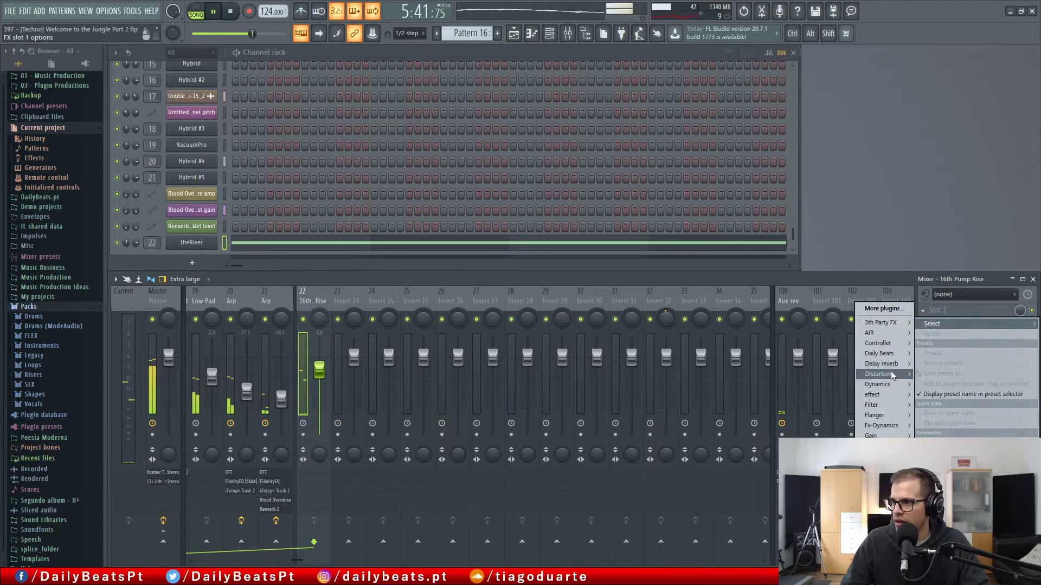
pyautogui.moveTo(892, 367)
pyautogui.click(826, 405)
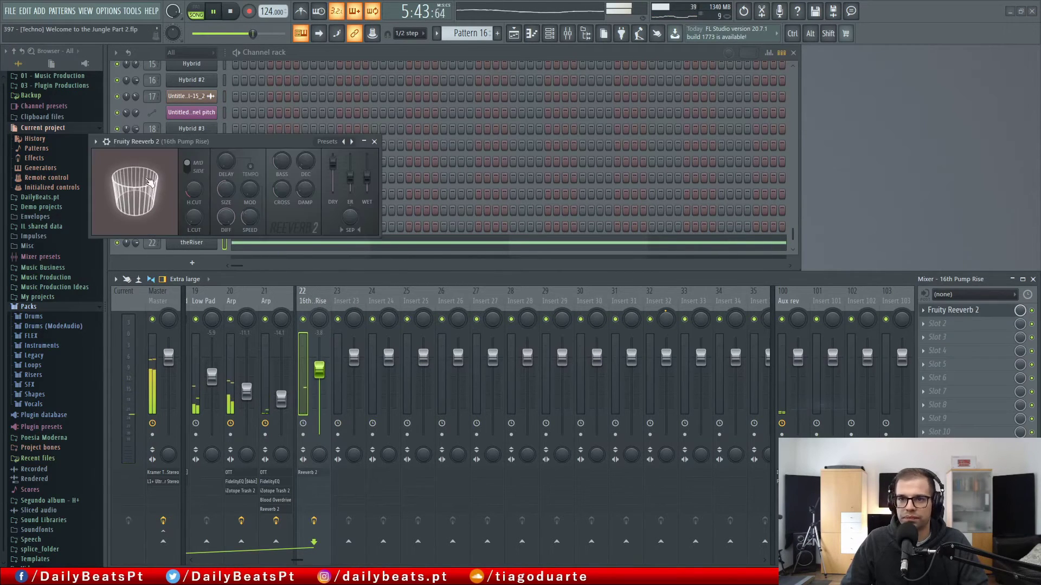
pyautogui.moveTo(367, 177); pyautogui.dragTo(367, 169)
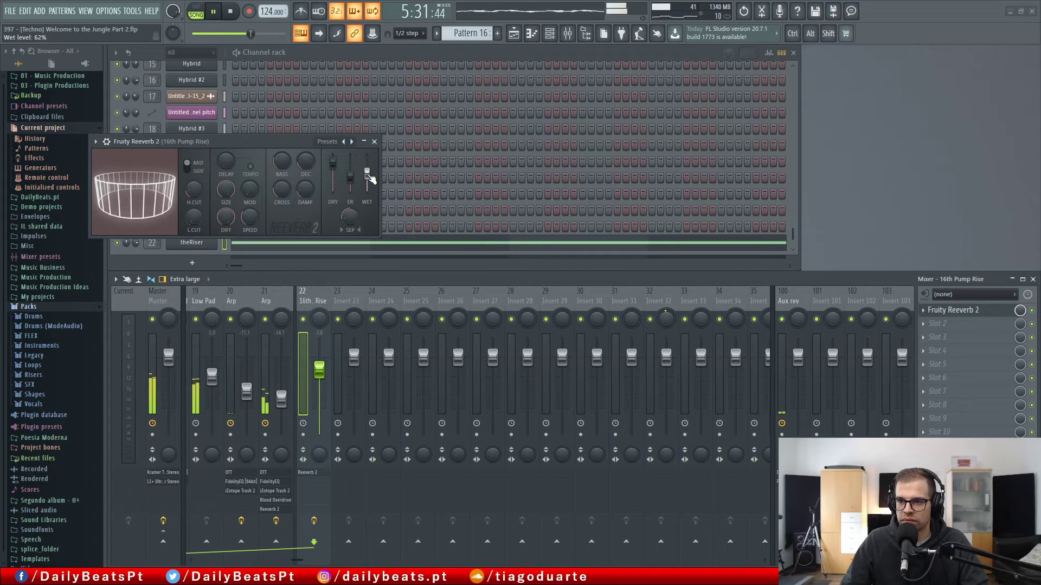
pyautogui.click(374, 141)
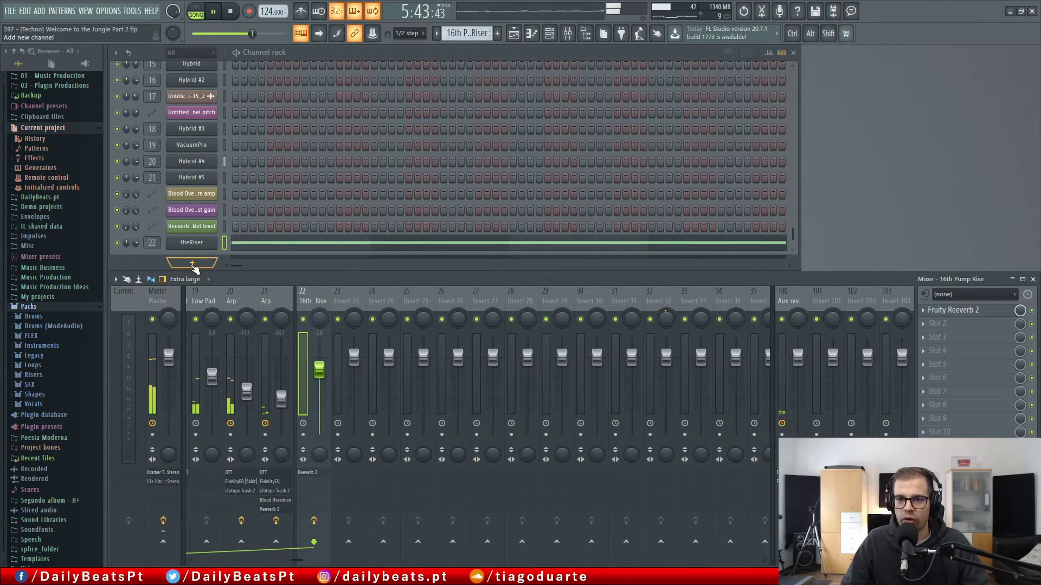
# Step: Stop playback and browse the Risers samples in the packs for sounds that suit the build-up
pyautogui.click(46, 377)
pyautogui.press('space')
pyautogui.click(48, 276)
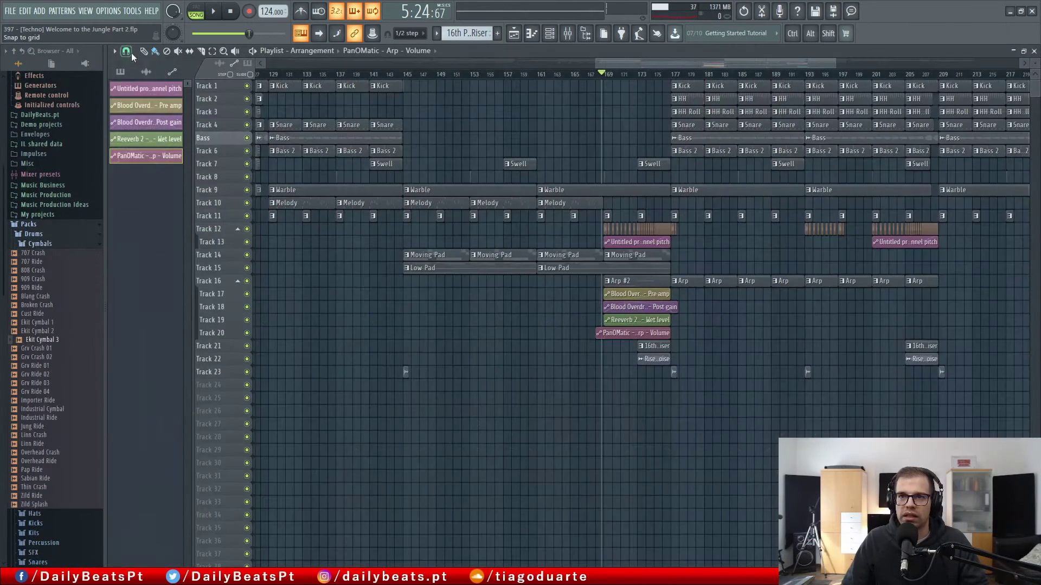
# Step: Play the arrangement from bar 137 through the break and past the drop at bar 177, with the browser hidden
pyautogui.click(131, 52)
pyautogui.click(152, 217)
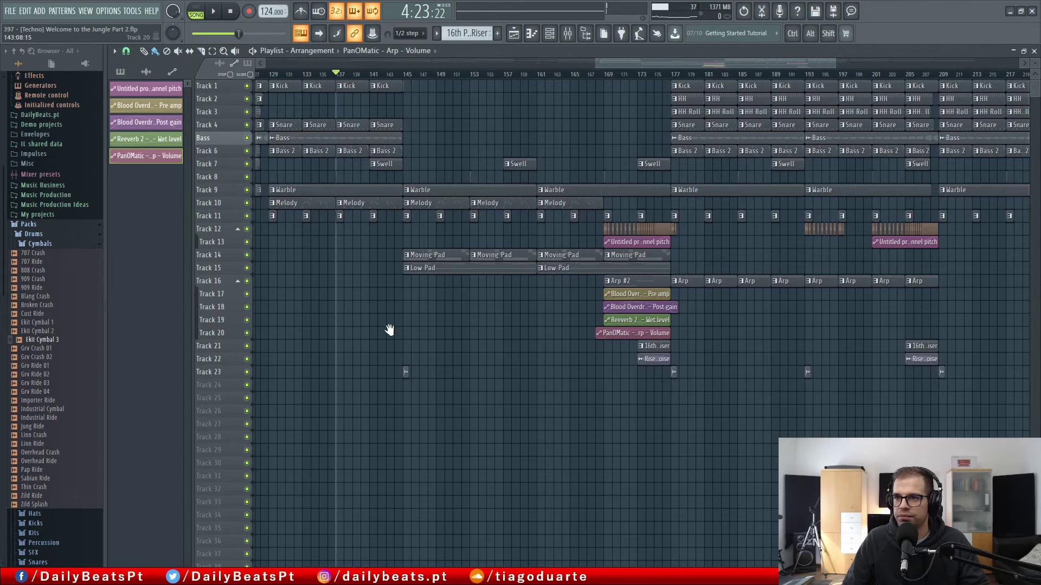
pyautogui.hscroll(1, 385, 333)
pyautogui.press('space')
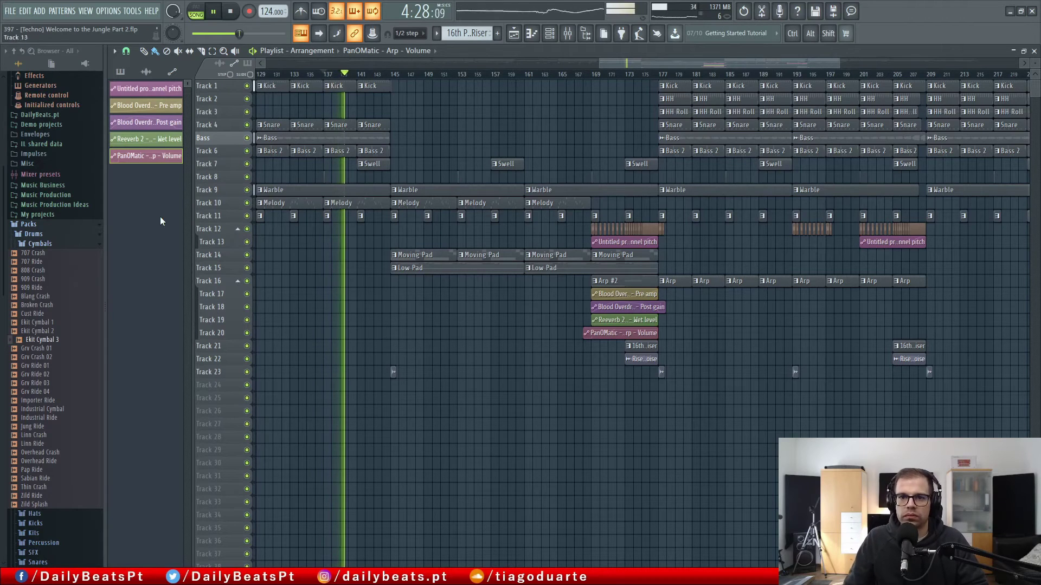
pyautogui.click(66, 226)
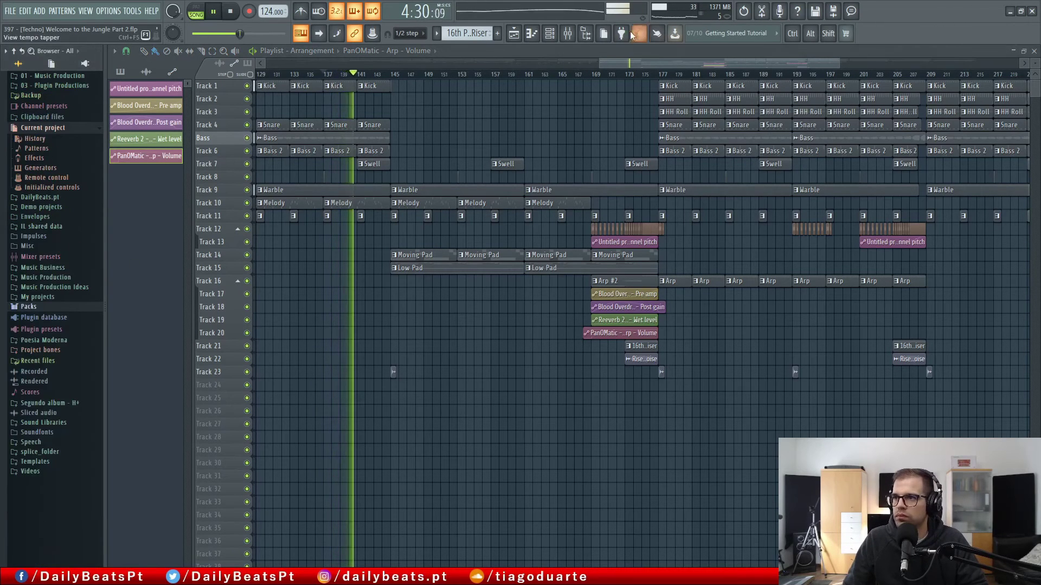
pyautogui.click(586, 34)
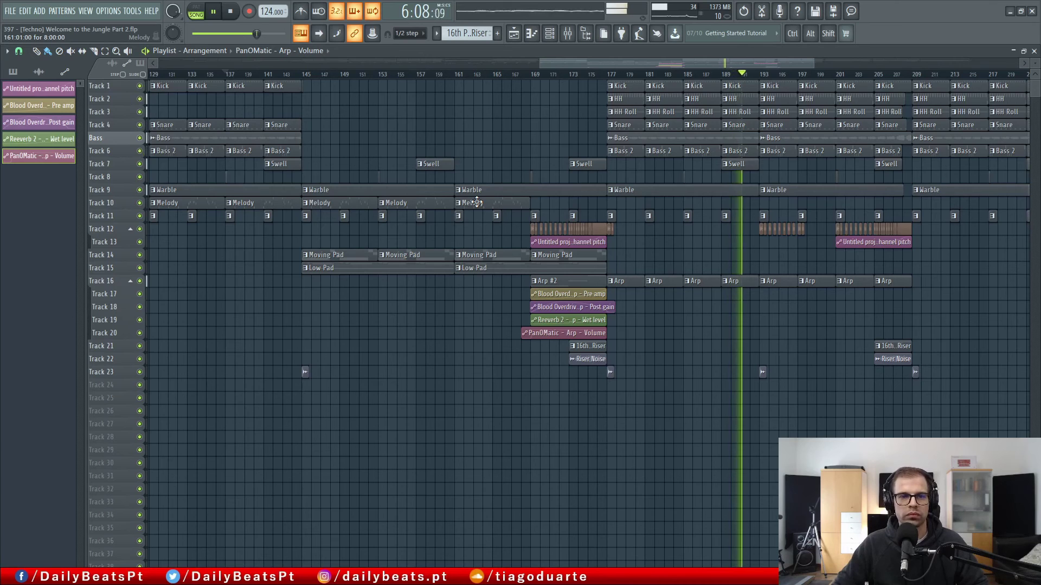
pyautogui.moveTo(745, 260); pyautogui.dragTo(529, 280)
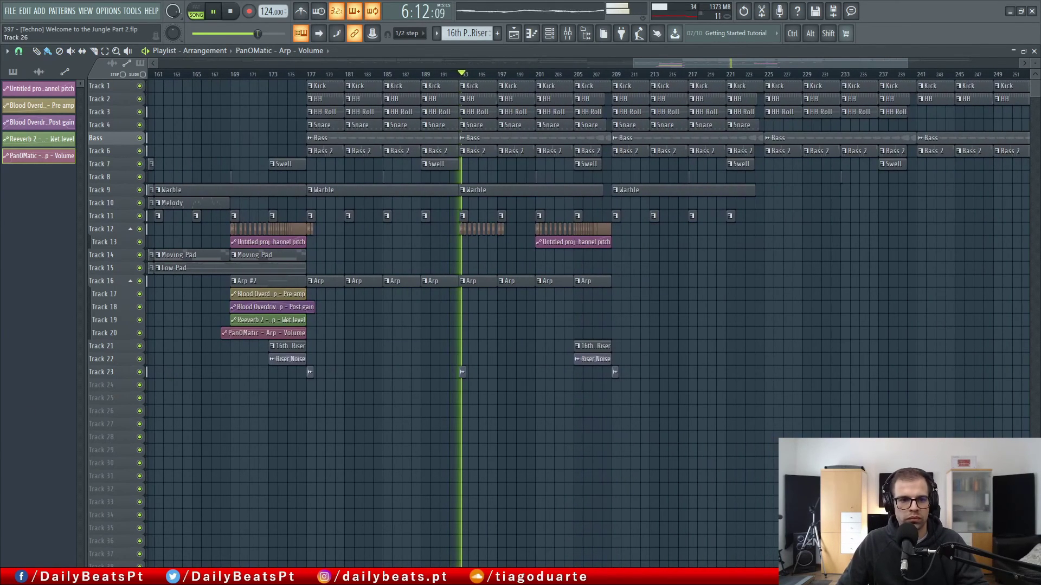